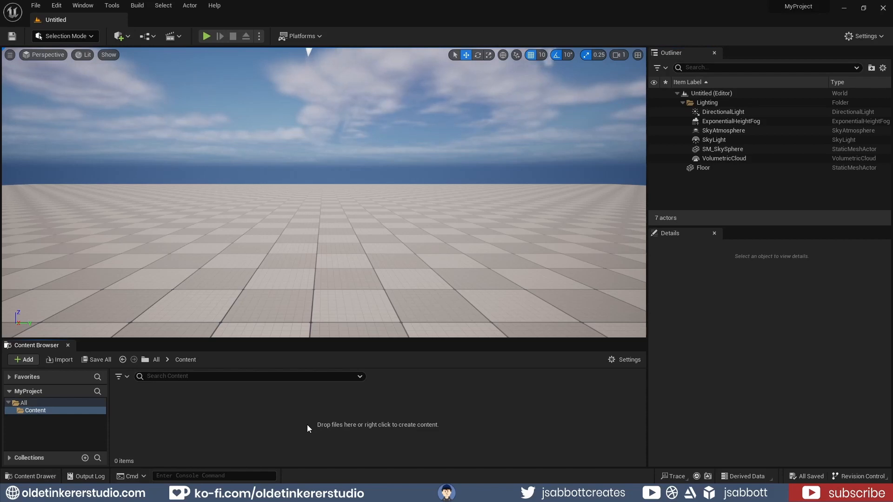
Step: Create a folder named Niagara in the Content folder and open it
right_click(278, 425)
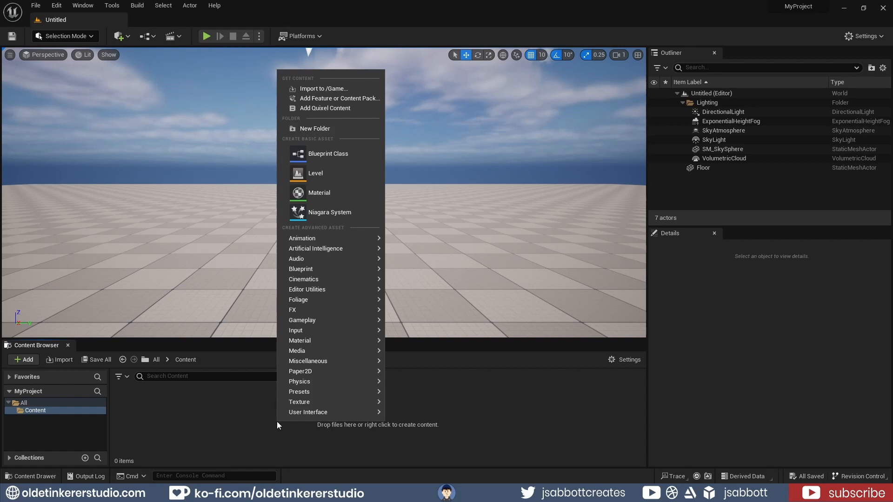
left_click(326, 130)
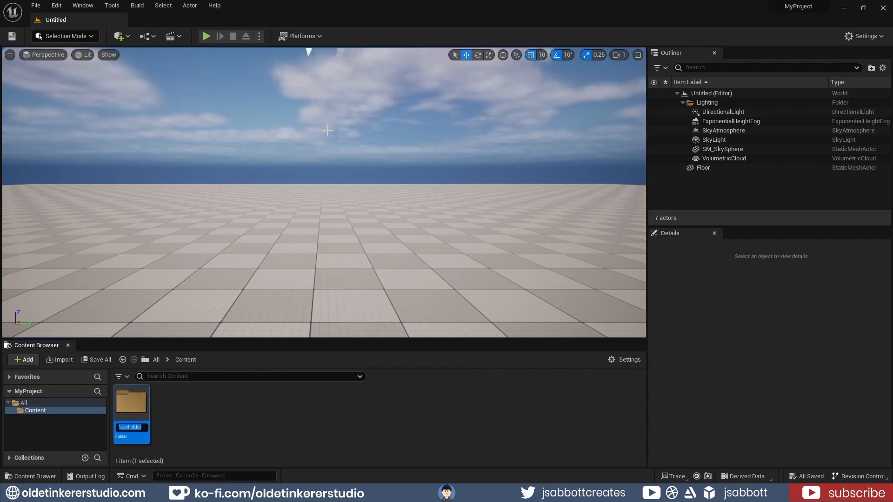
type("Niagara")
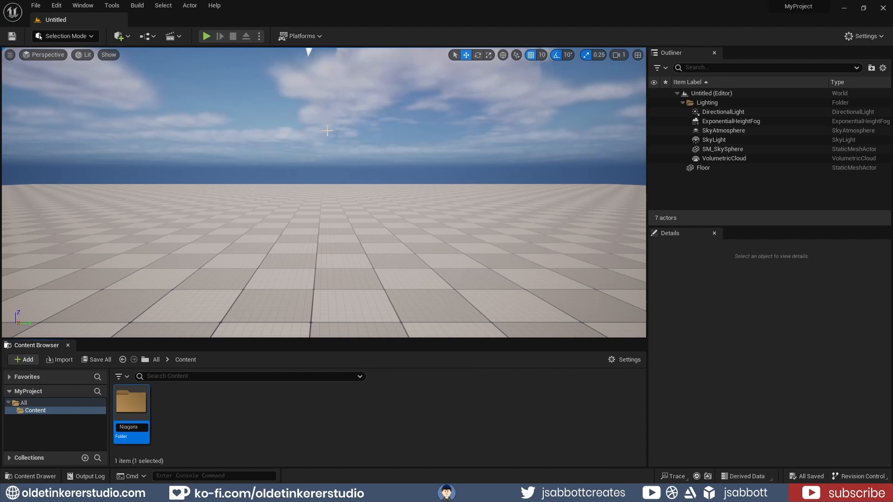
key("Return")
double_click(136, 409)
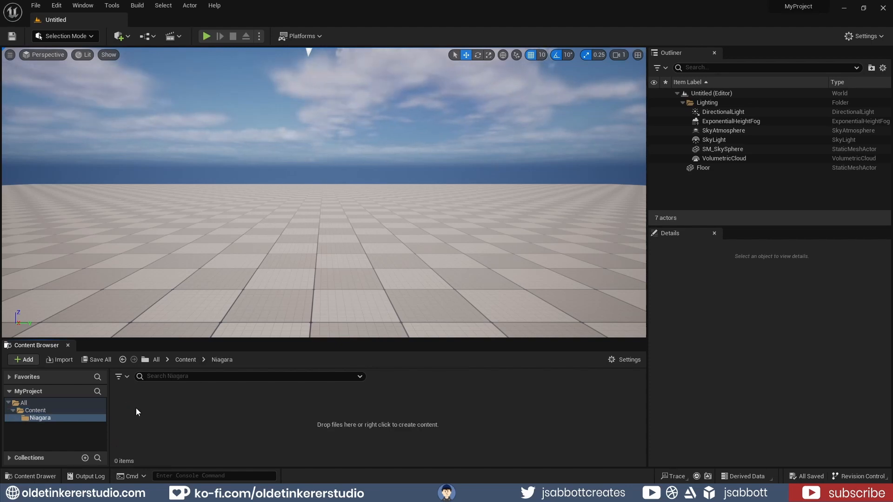
Step: Create an empty Niagara System in the Niagara folder and name it Template
right_click(241, 415)
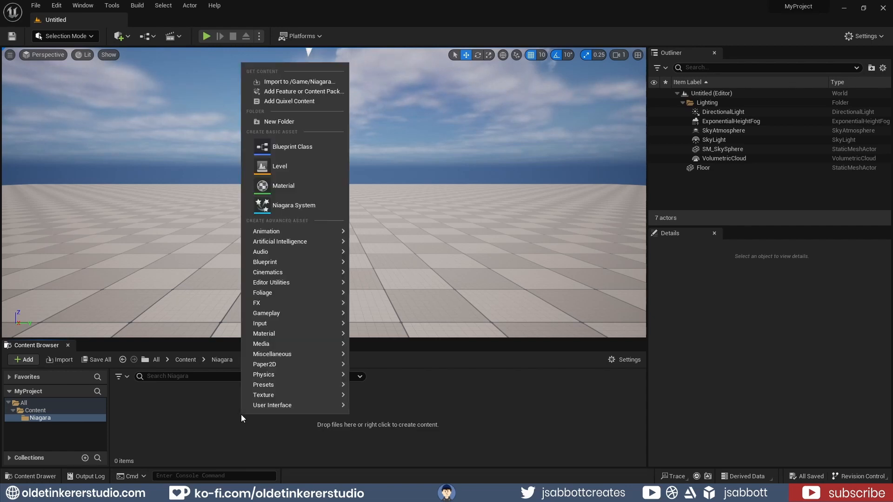
mouse_move(305, 302)
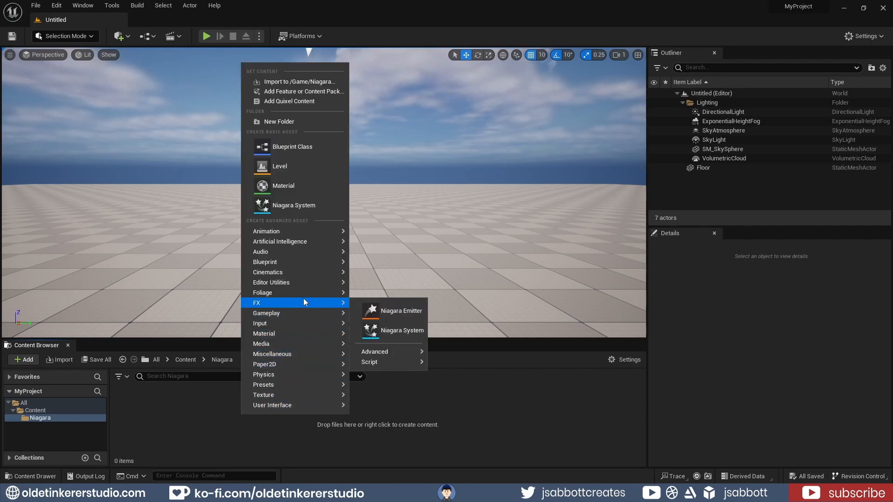
left_click(390, 331)
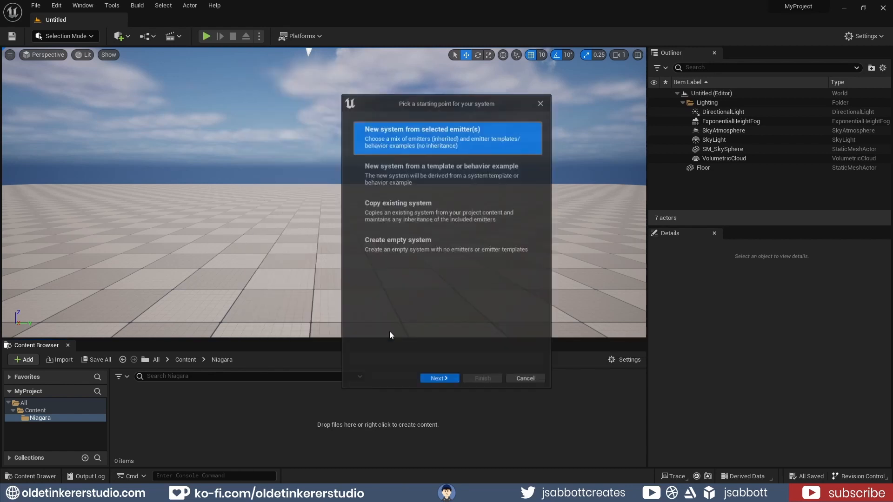
left_click(408, 250)
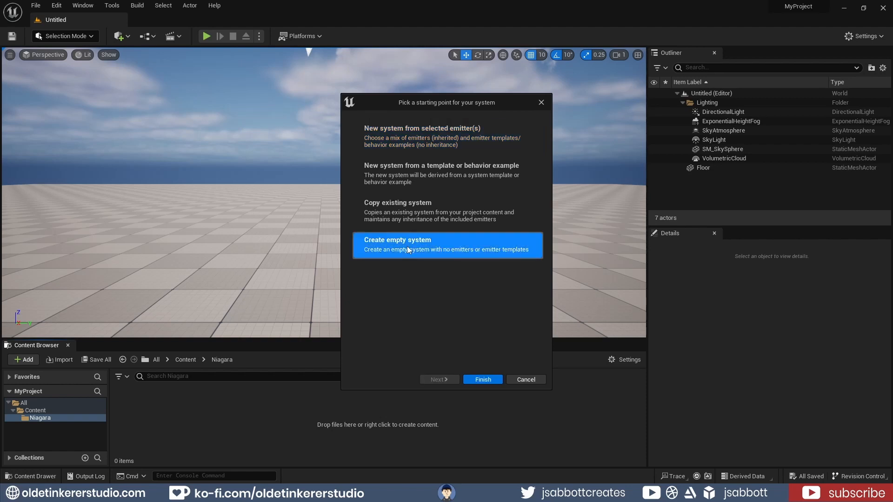
left_click(493, 380)
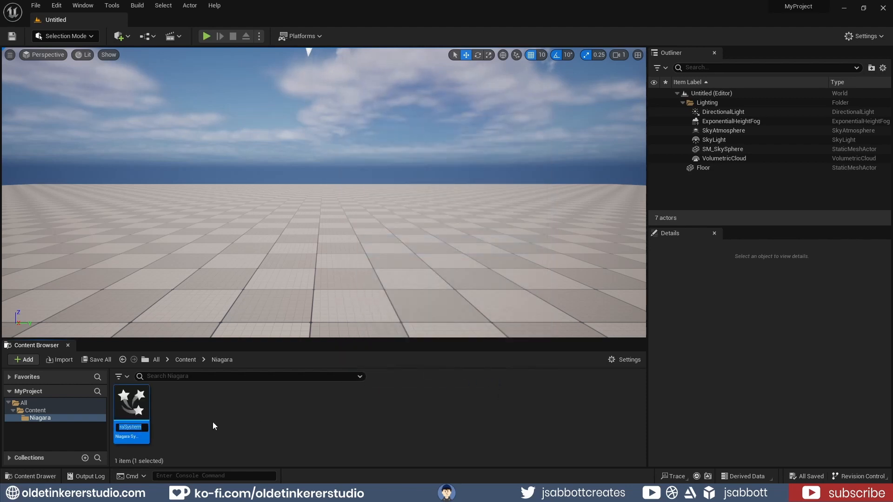
type("Template")
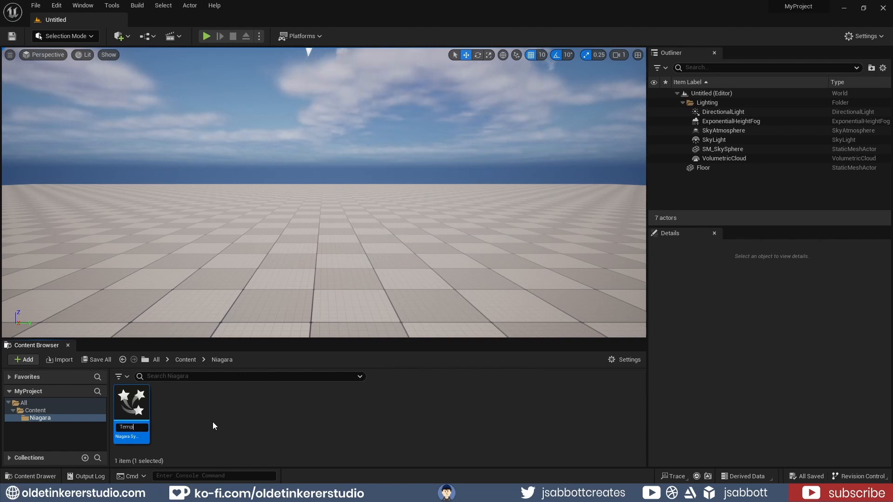
key("Return")
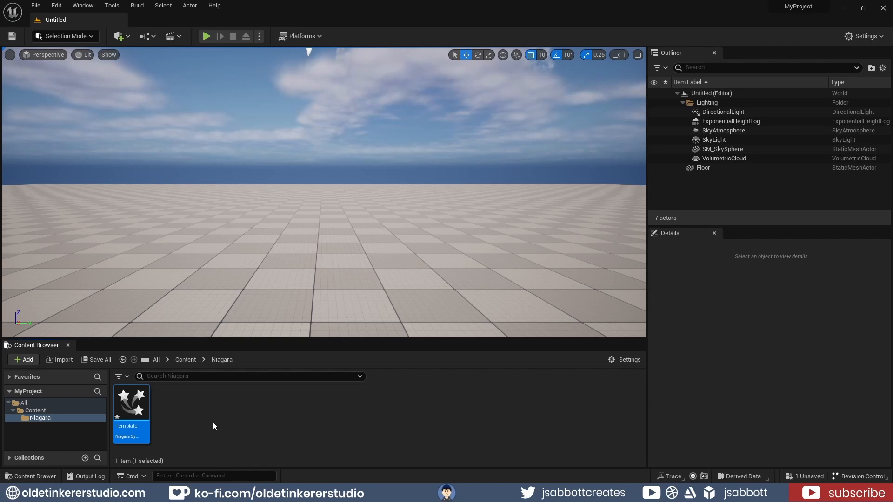
Step: Open the Template system docked in the main window and add a Fountain emitter from the templates beside the Template node
double_click(128, 404)
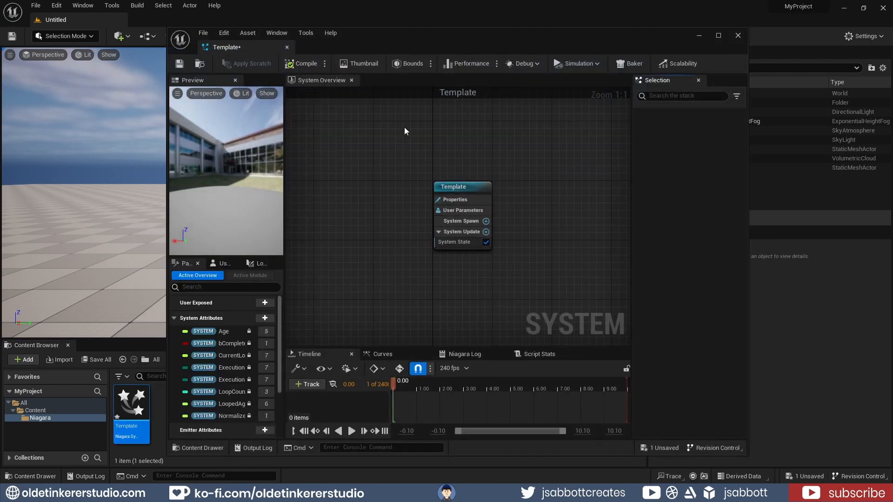
left_click_drag(239, 46, 183, 16)
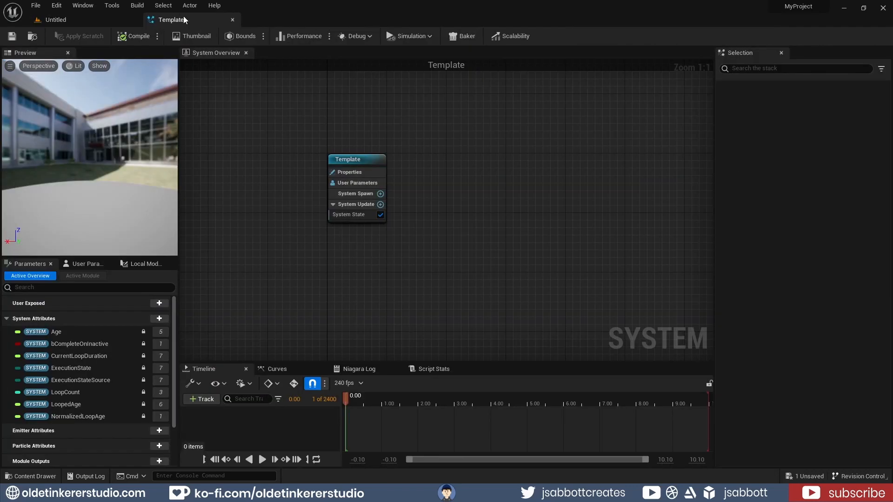
right_click_drag(380, 222, 375, 220)
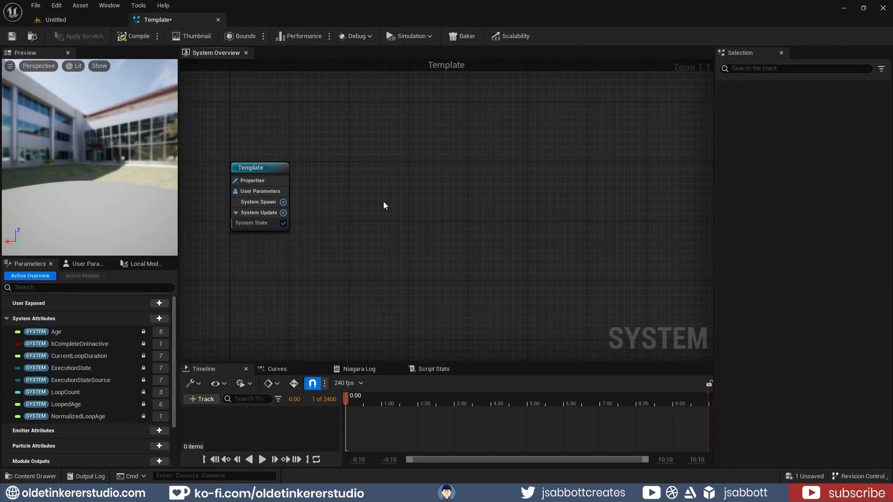
right_click(378, 178)
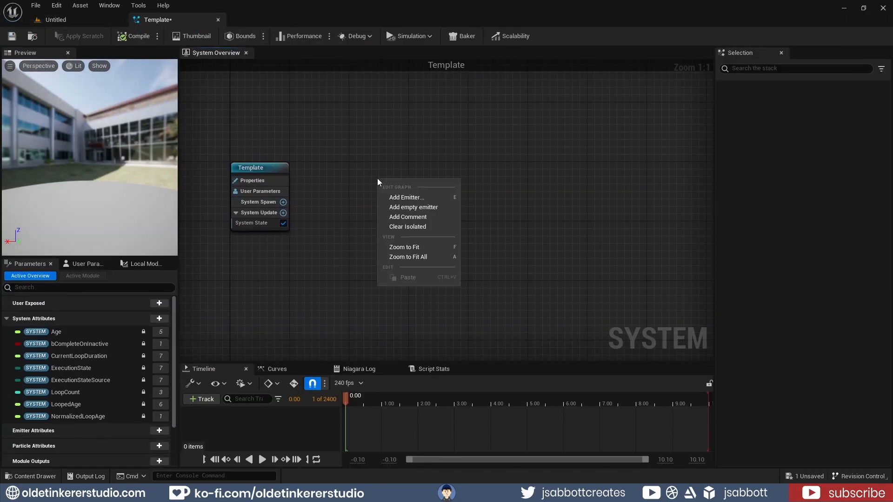
left_click(398, 197)
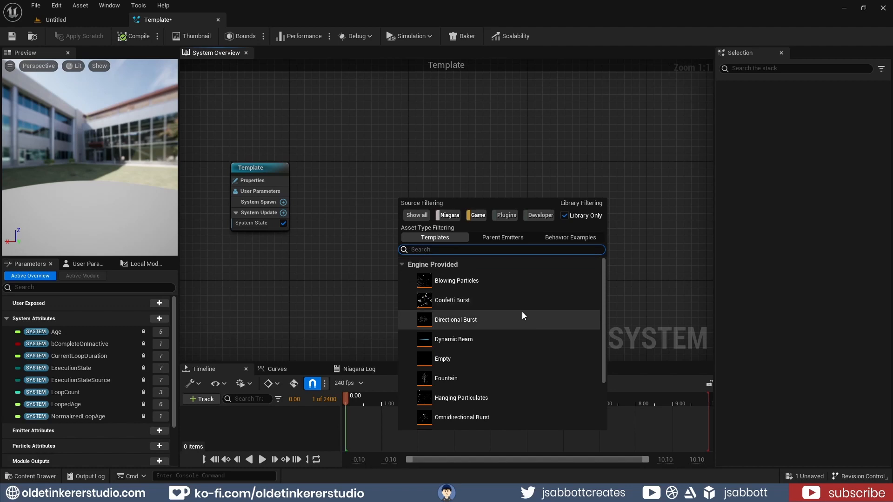
double_click(447, 378)
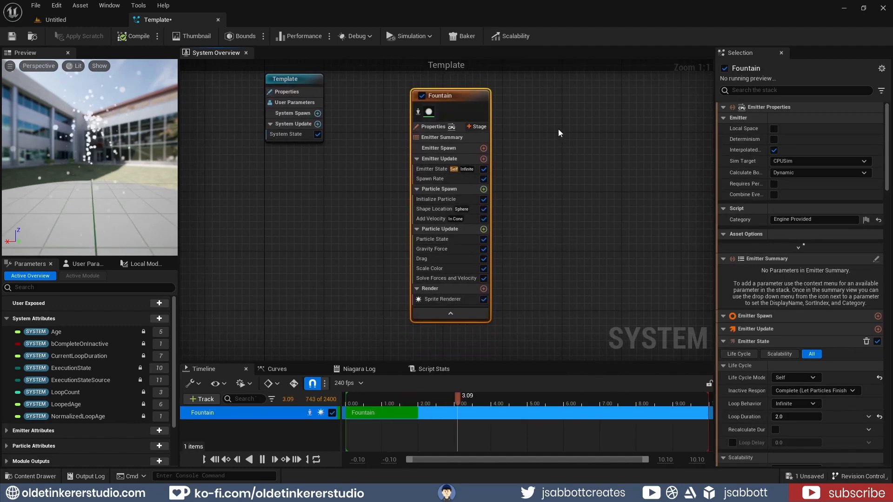
left_click_drag(468, 181, 403, 108)
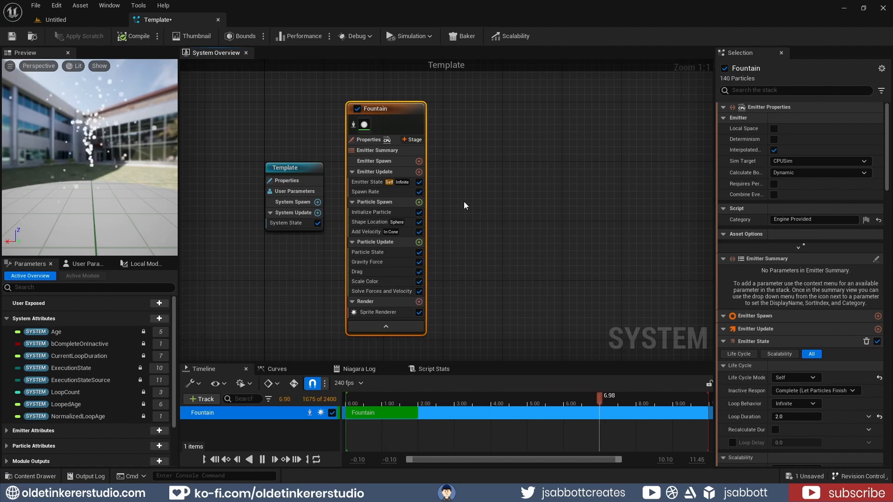
Step: Try SpawnRate values of 25 and 150 on the Fountain emitter, and settle on 95
left_click(375, 192)
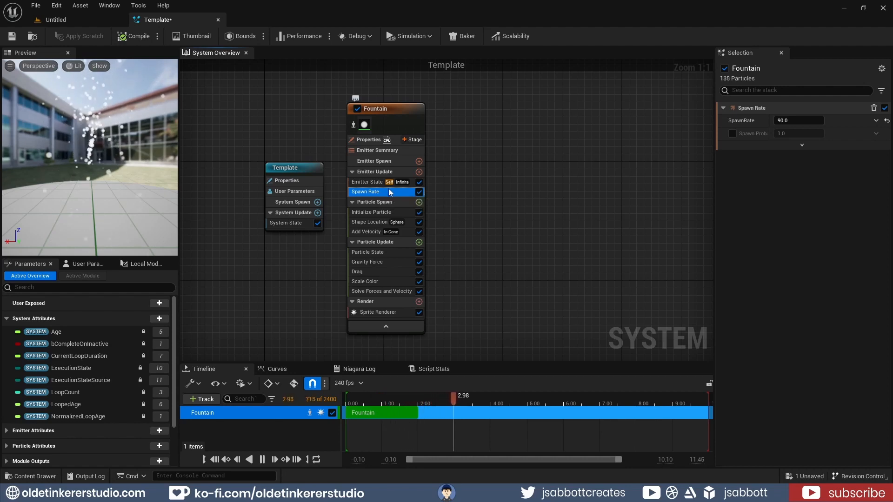
left_click(795, 121)
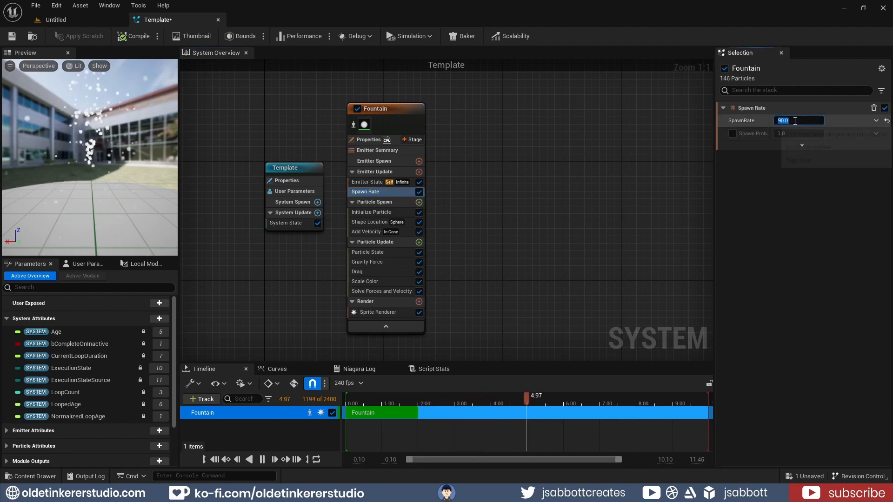
type("25")
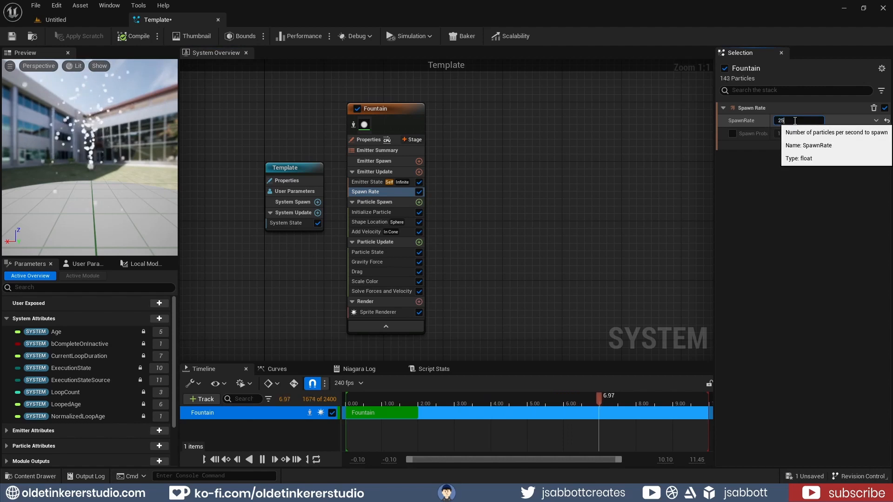
key("Return")
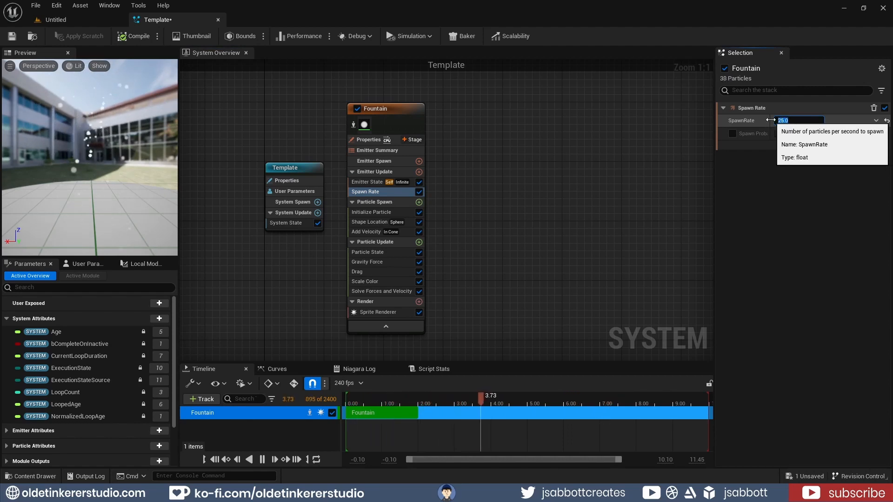
type("150")
key("Return")
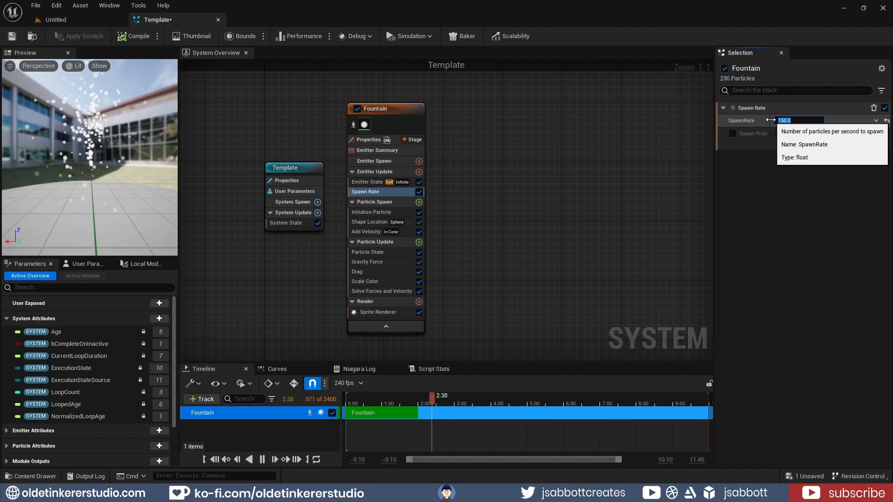
type("95")
key("Return")
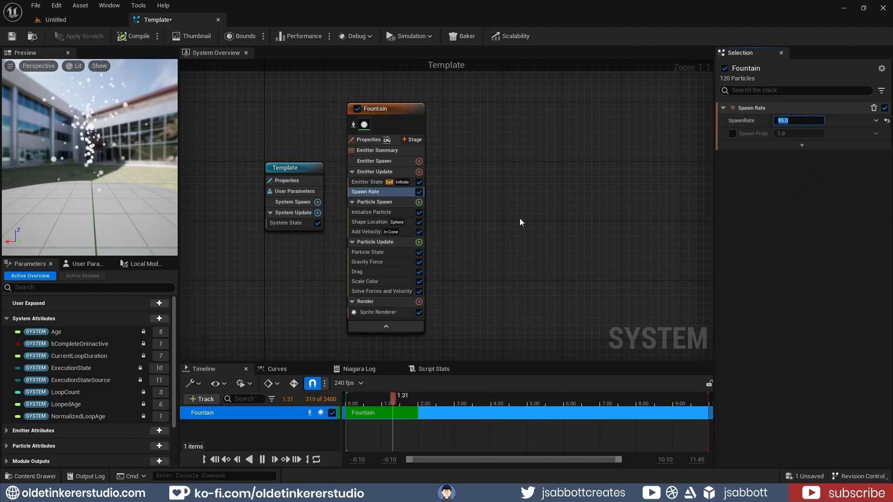
Step: Try switching off Kill Particles When Lifetime Has Elapsed in the Fountain's Particle State module, and switch it back on
left_click(376, 251)
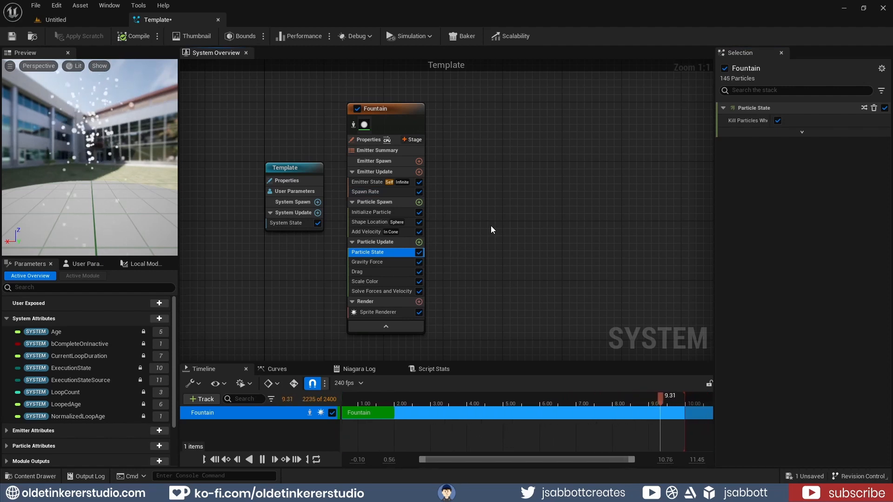
left_click_drag(715, 154, 625, 154)
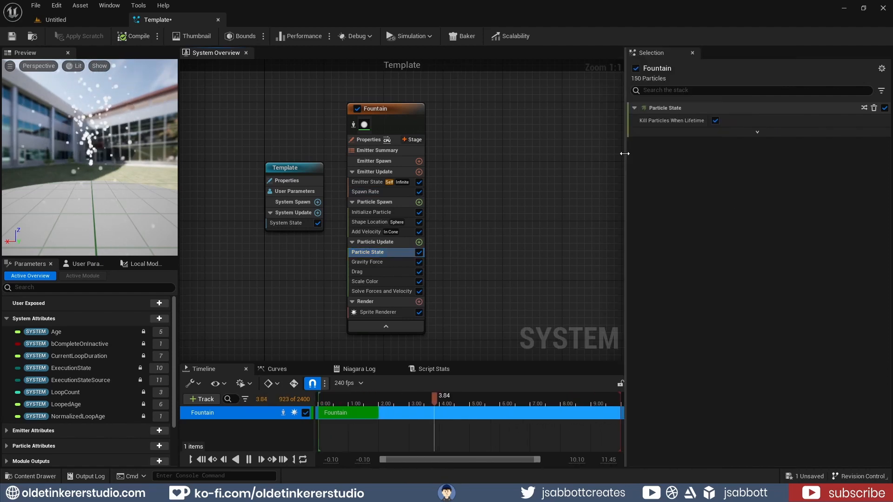
left_click(716, 120)
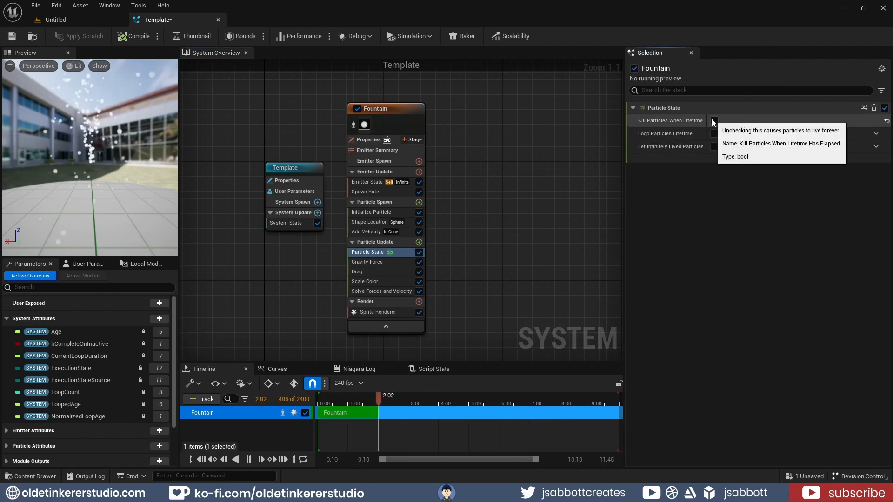
left_click(714, 121)
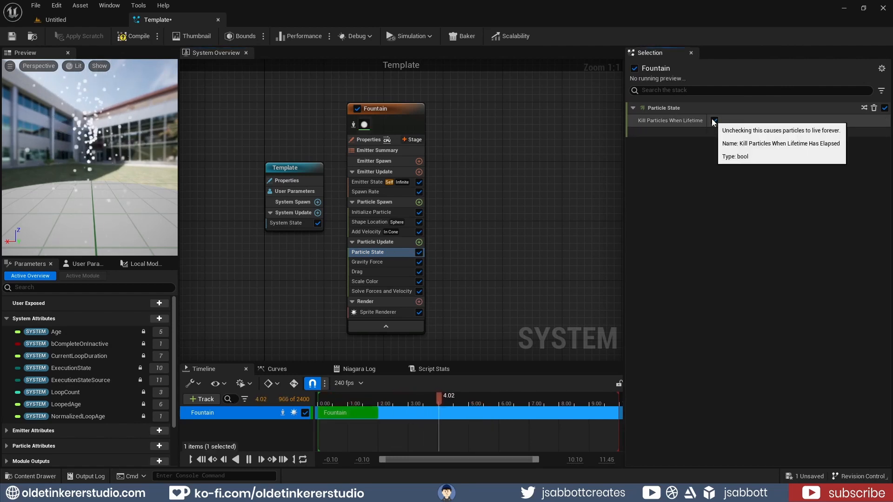
left_click_drag(622, 223, 691, 219)
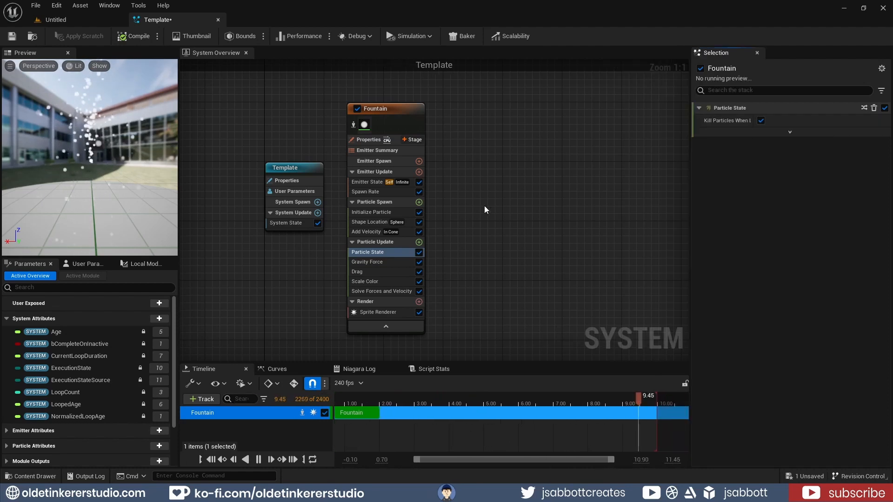
Step: In the Fountain's Initialize Particle module, try a Uniform Sprite Size Min of 10 and raise it to 50
left_click(403, 212)
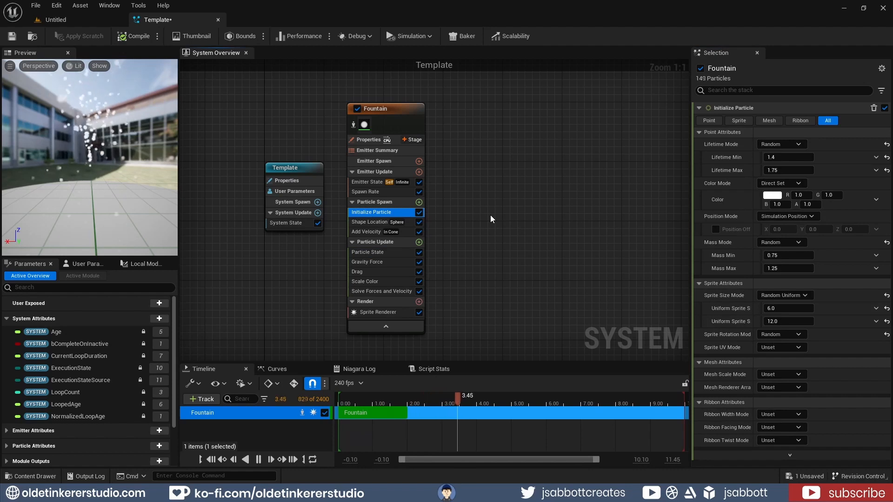
left_click(785, 308)
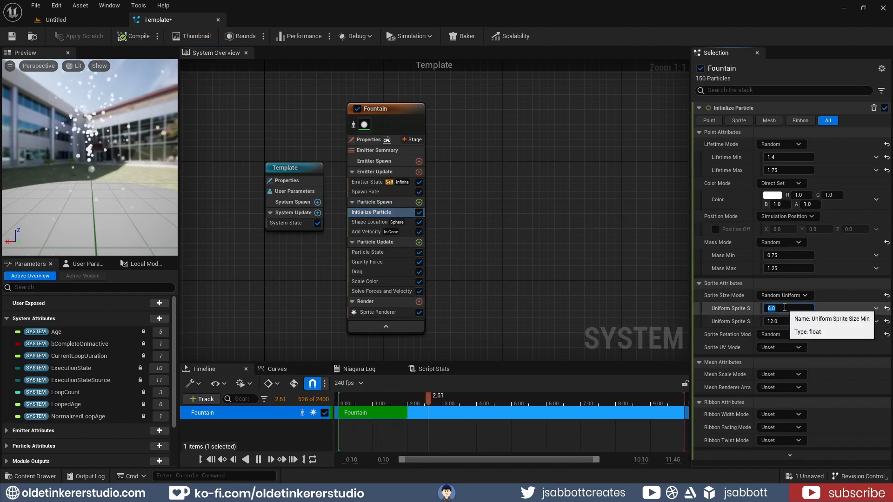
type("10")
key("Return")
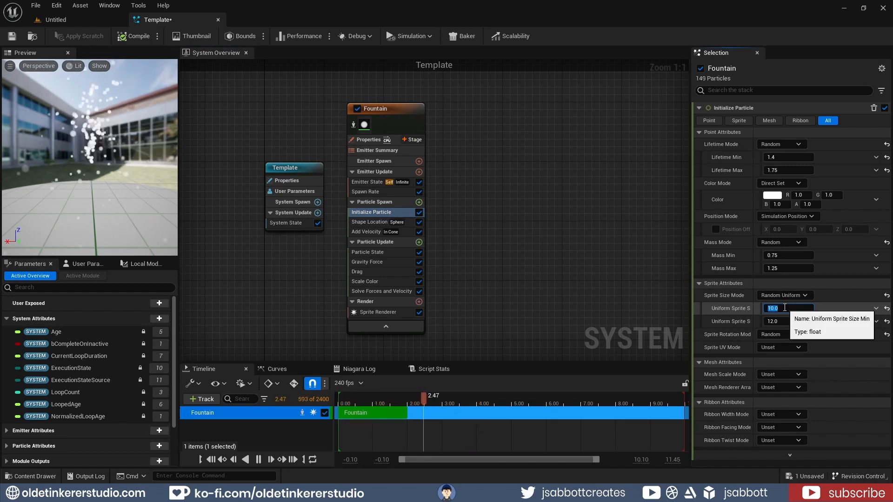
type("50")
key("Return")
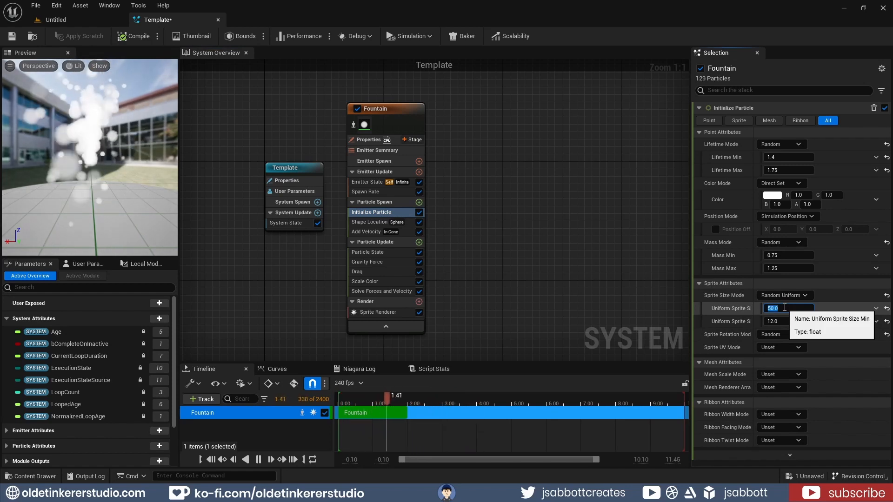
Step: Set the Sprite Rotation Mode of the Initialize Particle module to Direct Angle (Degrees)
left_click(791, 336)
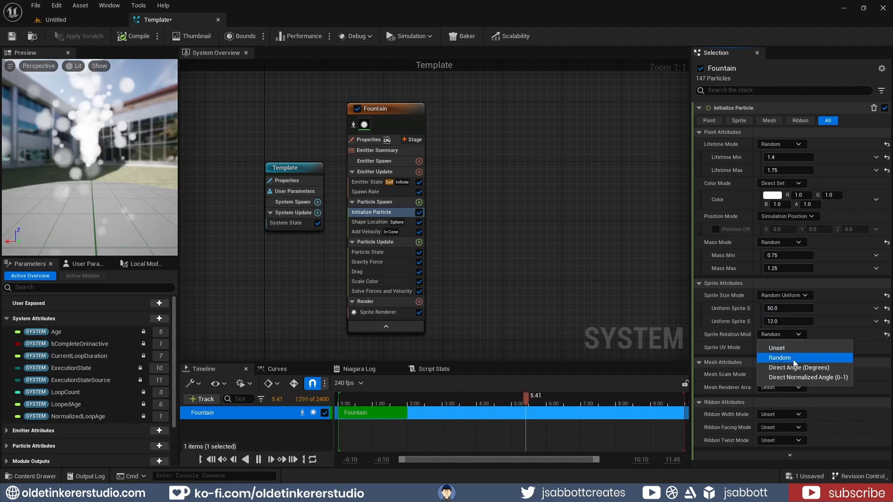
left_click(794, 368)
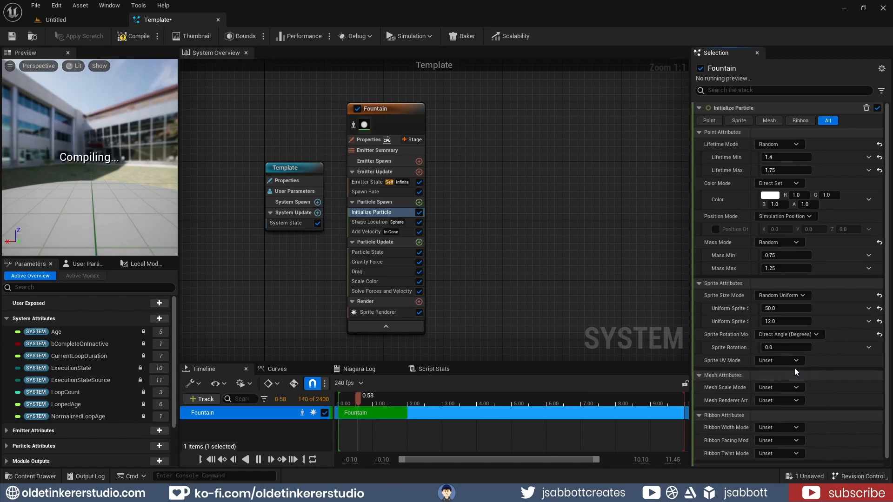
Step: Set the Sprite Rotation Angle of the Fountain's Initialize Particle module to 45
left_click(782, 348)
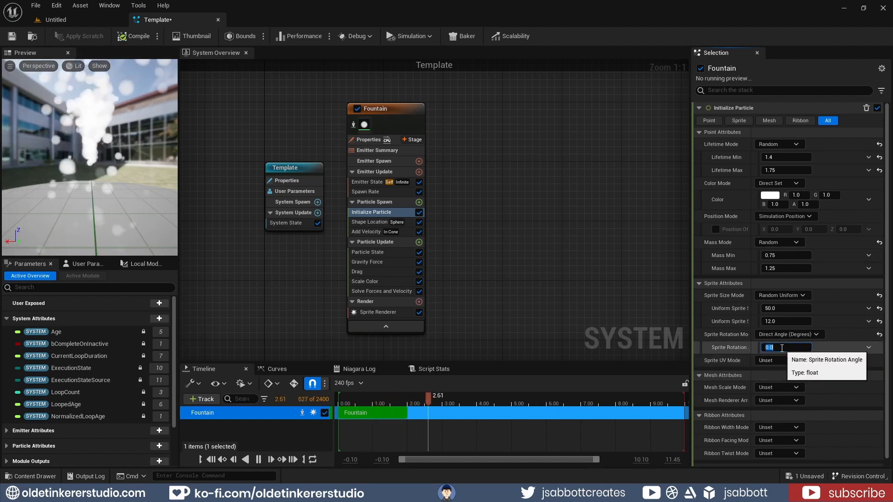
type("45")
key("Return")
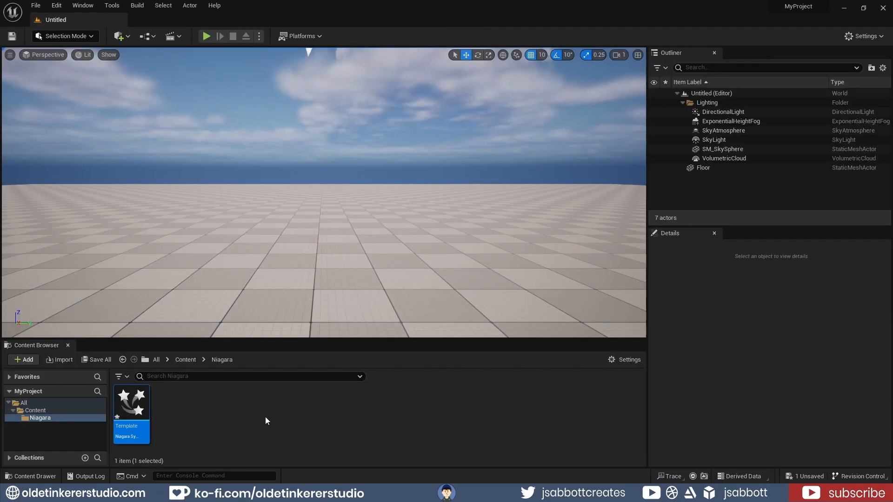
Step: Create an empty Niagara system in the Niagara folder and name it Unique
right_click(264, 417)
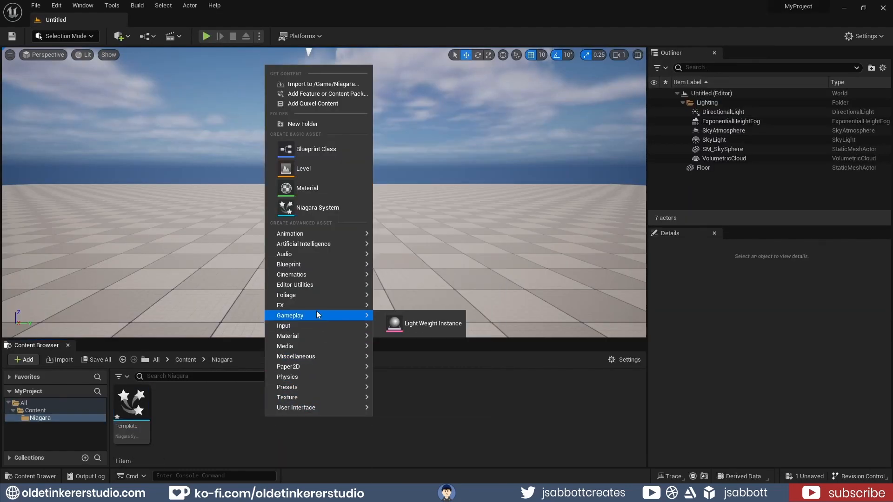
mouse_move(317, 306)
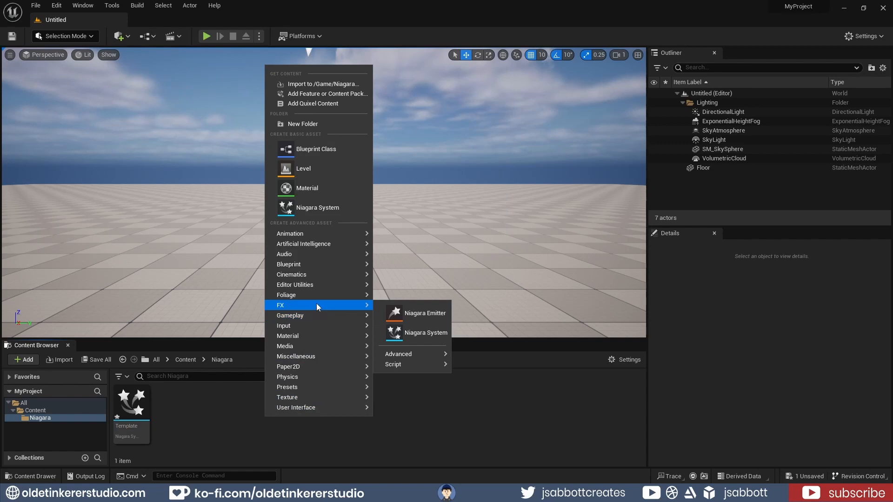
left_click(419, 333)
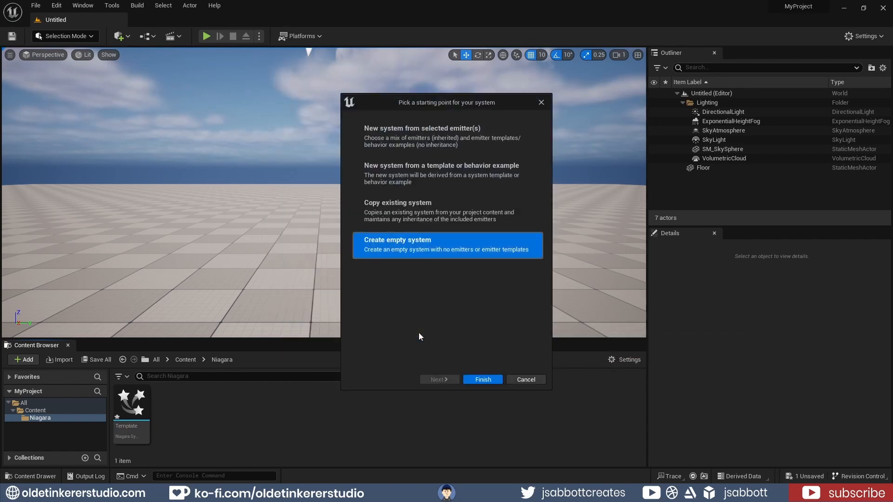
left_click(478, 380)
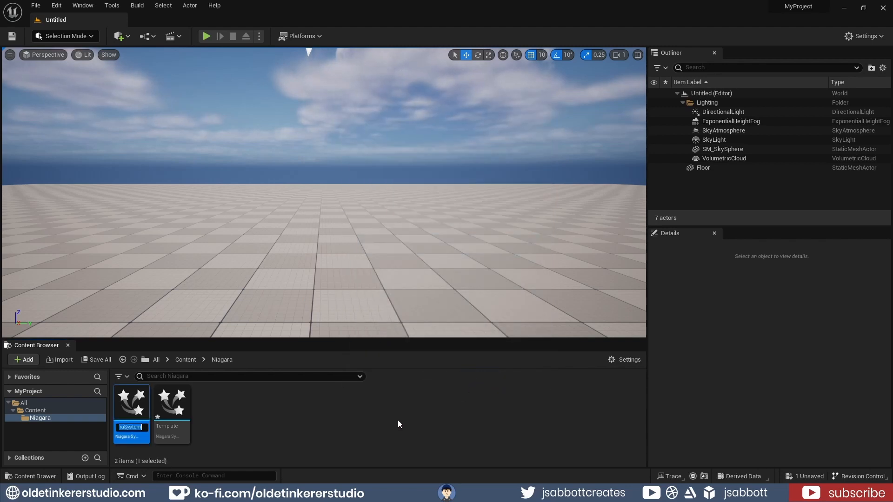
type("Uni")
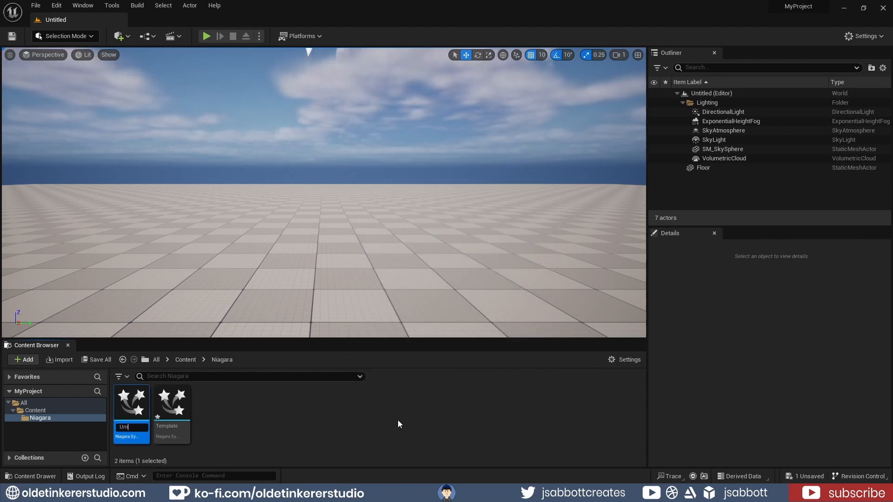
type("que")
key("Return")
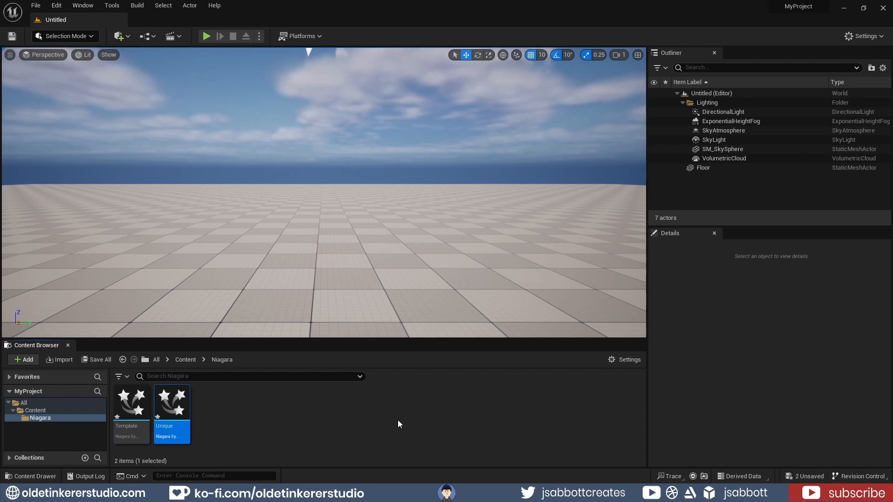
Step: Open the Unique system, dock its editor in the main window, and add a Fountain emitter to it
double_click(170, 403)
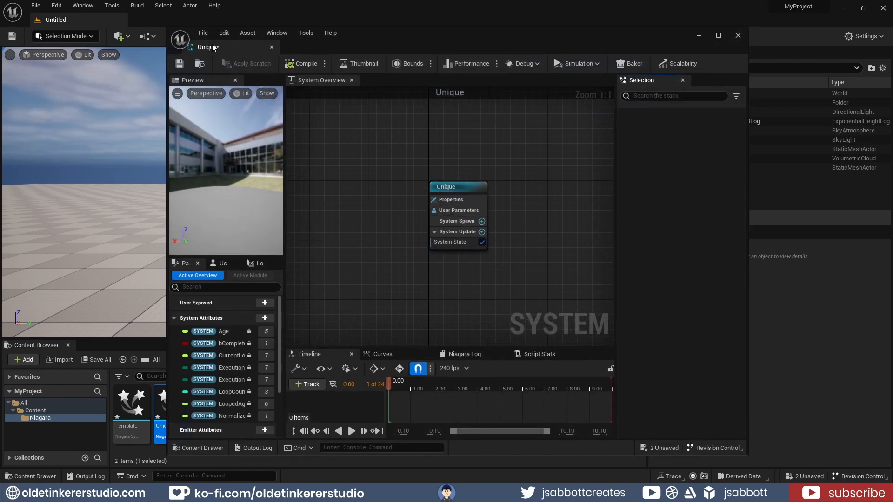
left_click_drag(232, 47, 153, 19)
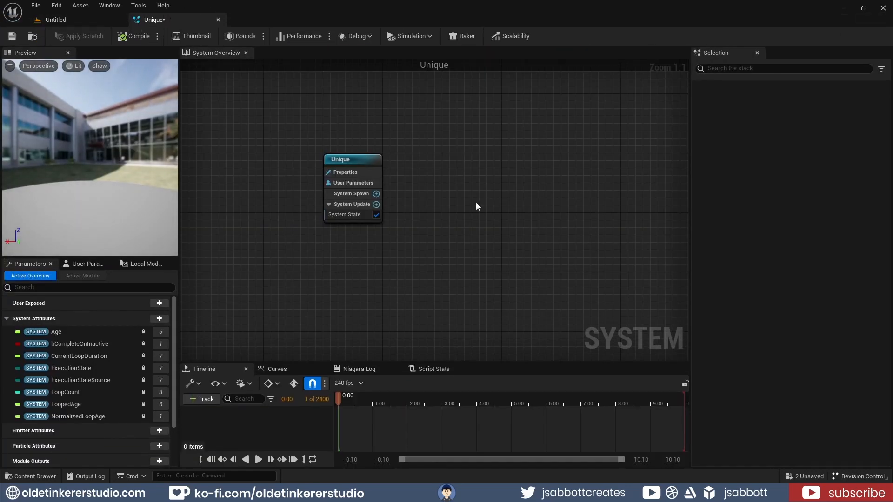
right_click(434, 135)
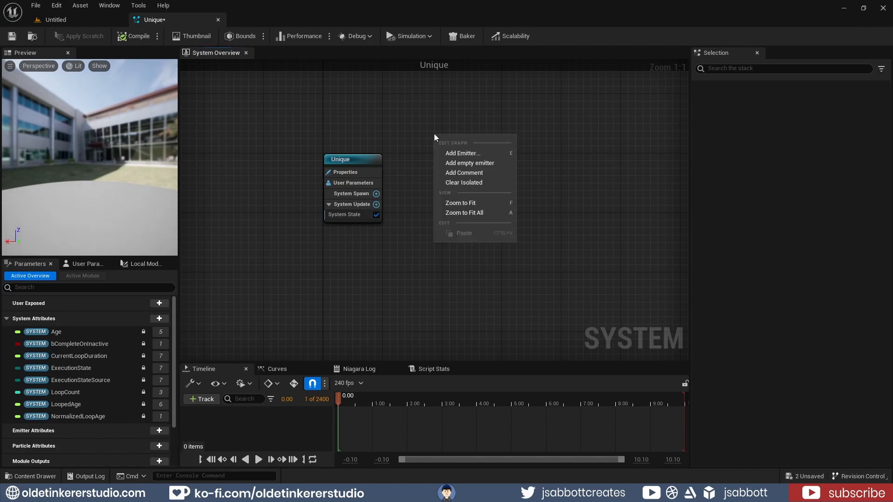
left_click(458, 154)
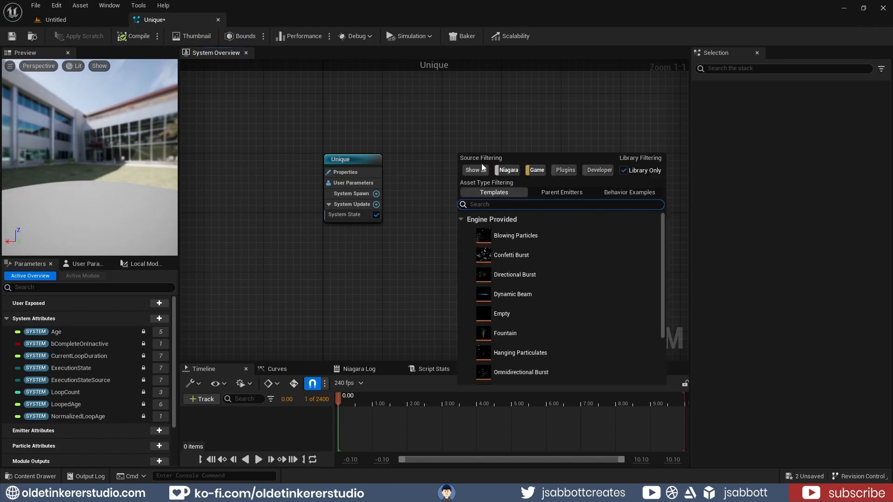
left_click(529, 333)
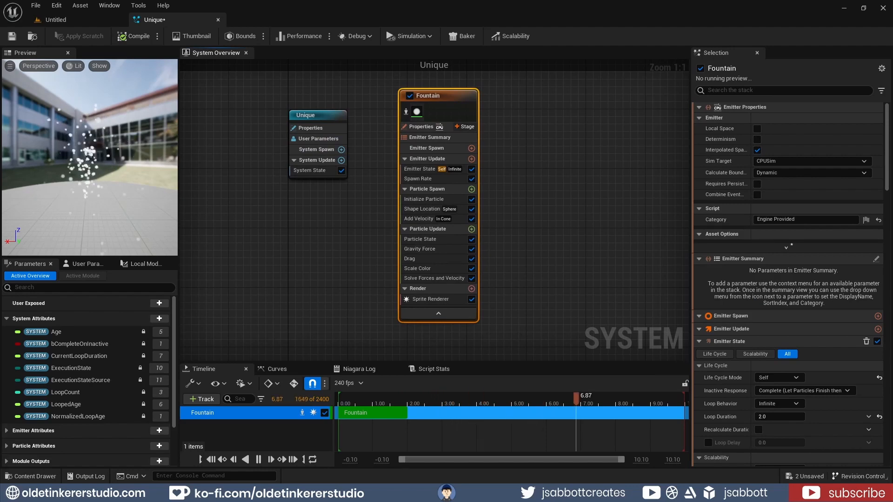
Step: Return to the level's content browser and create a folder named Materials inside the Niagara folder
left_click(65, 21)
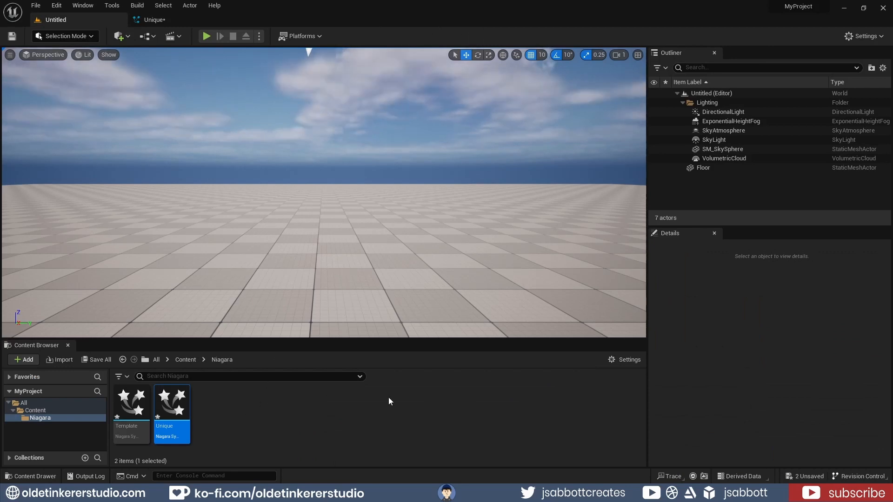
right_click(288, 409)
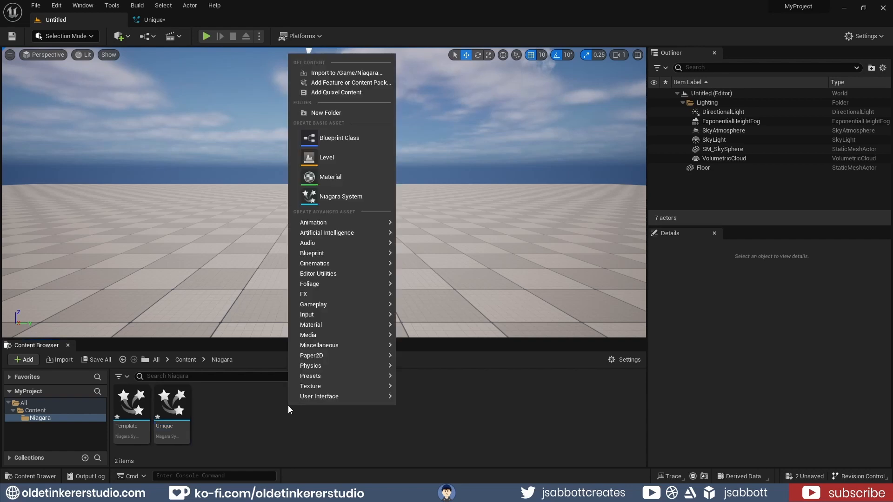
left_click(343, 112)
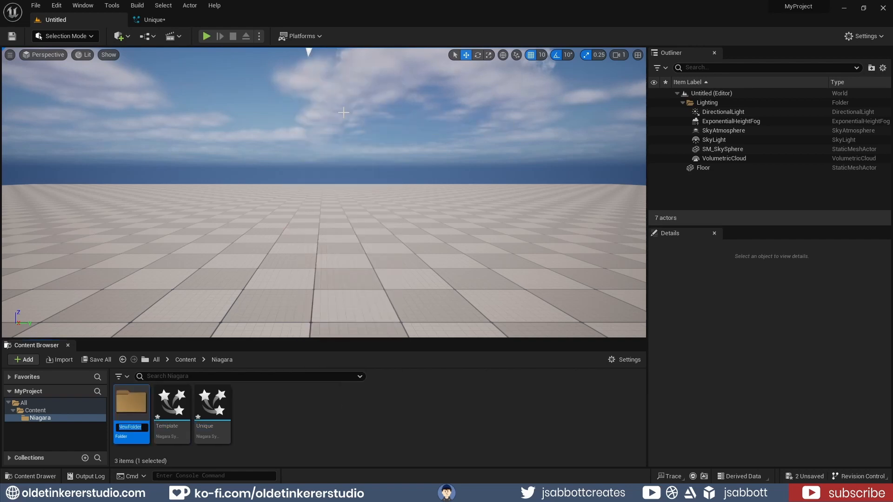
type("Materials")
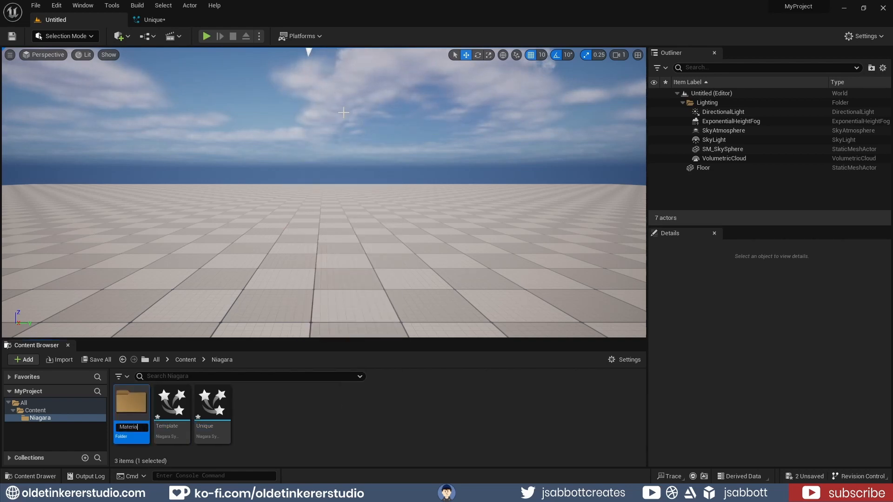
key("Return")
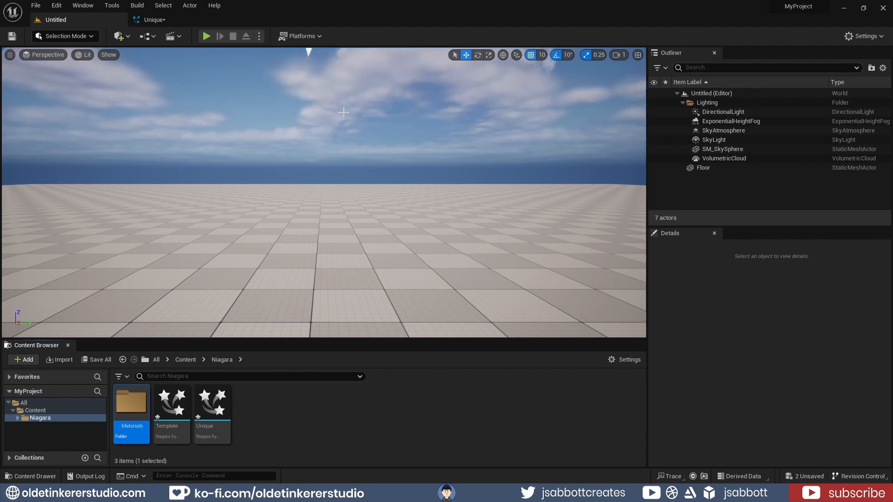
Step: Create a material named M_Magic inside the Materials folder
double_click(130, 408)
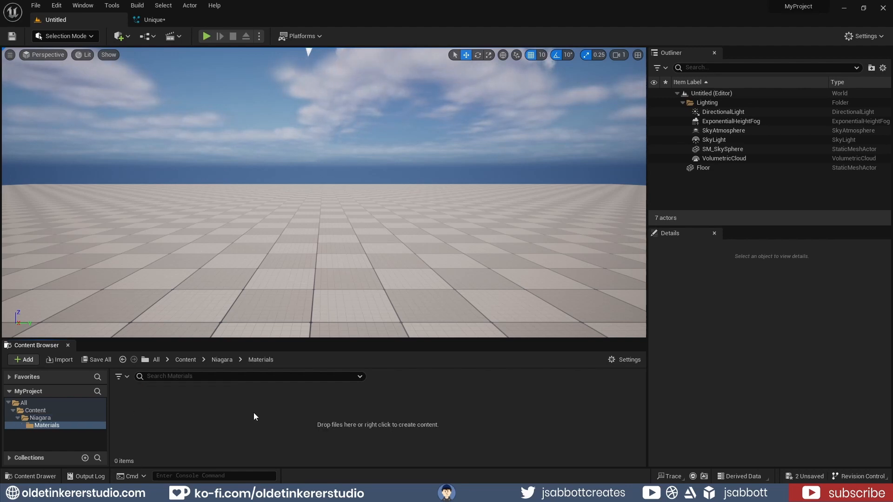
right_click(265, 414)
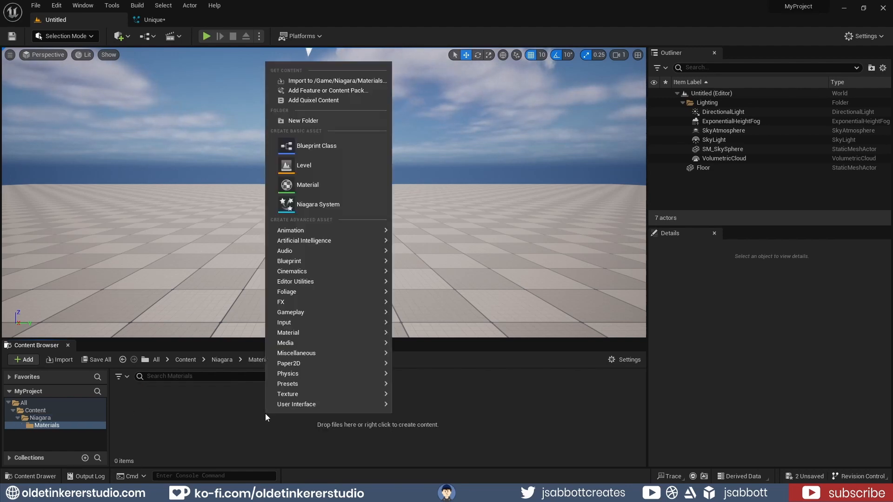
left_click(344, 182)
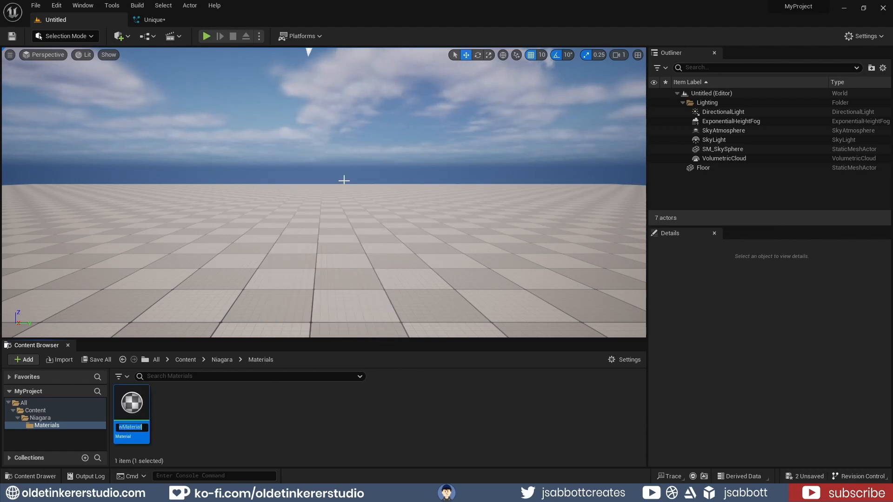
type("M")
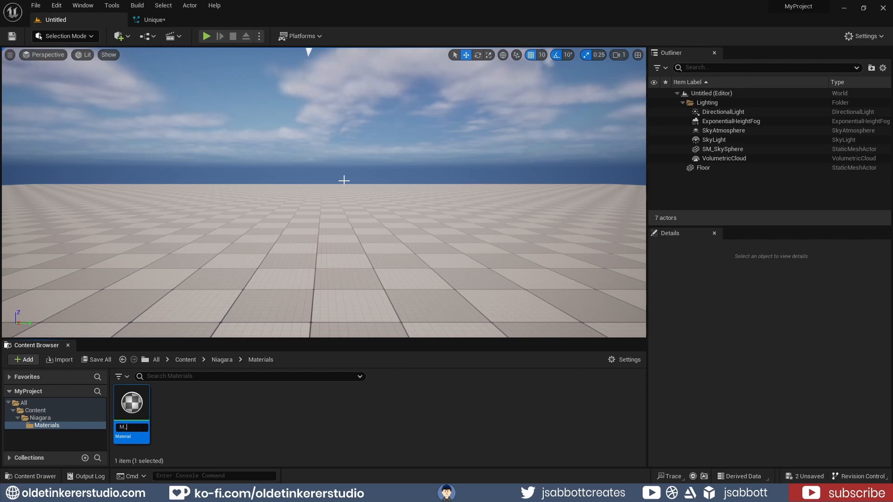
type("_Magic")
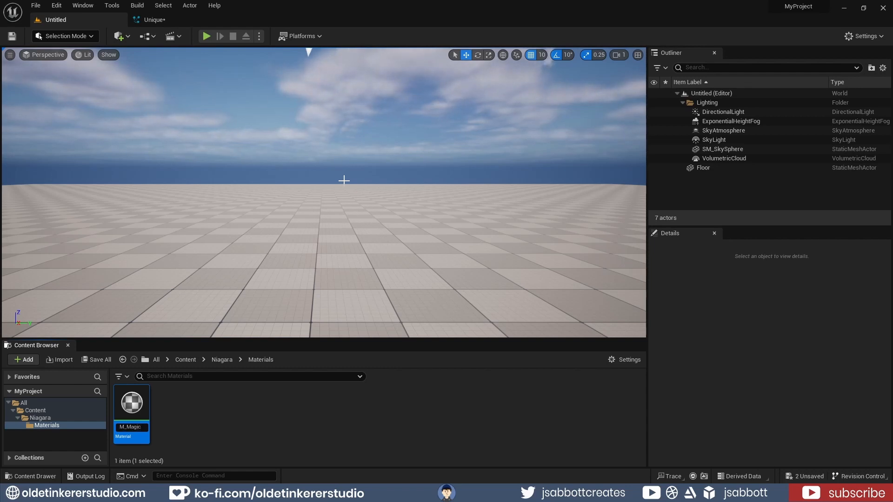
key("Return")
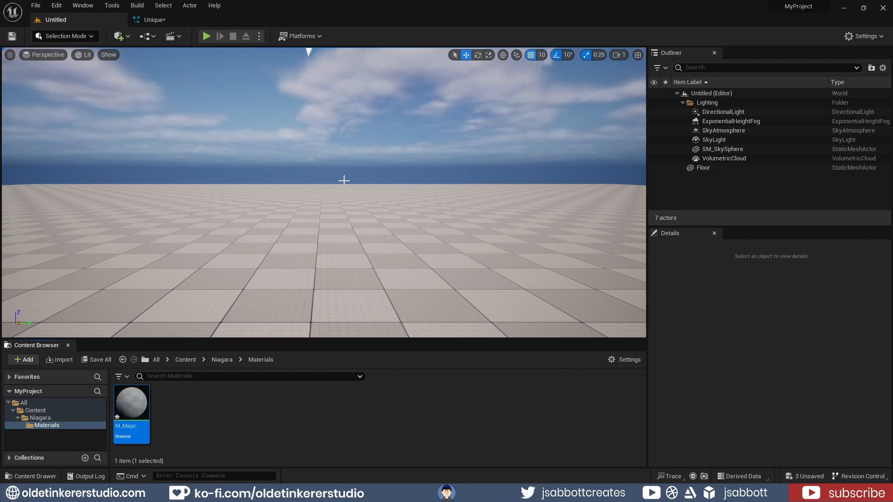
Step: Open M_Magic, preview it on a plane, and set its Blend Mode to Translucent and Shading Model to Unlit
double_click(139, 409)
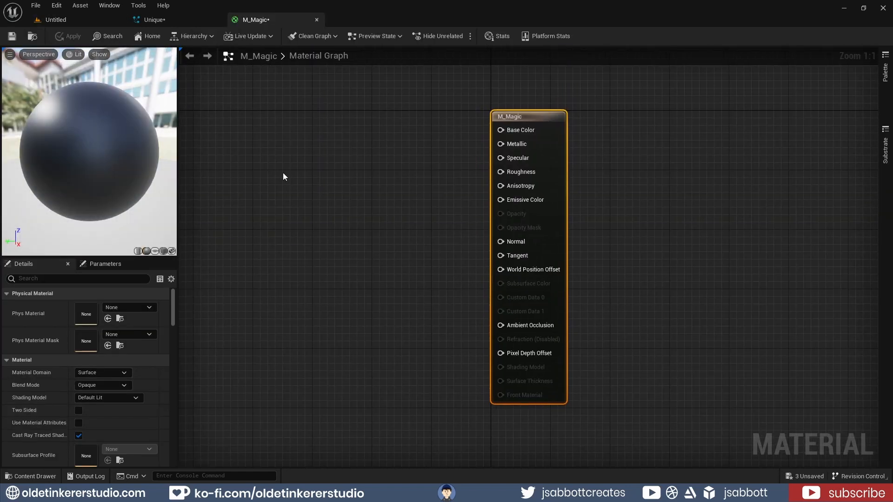
left_click(154, 252)
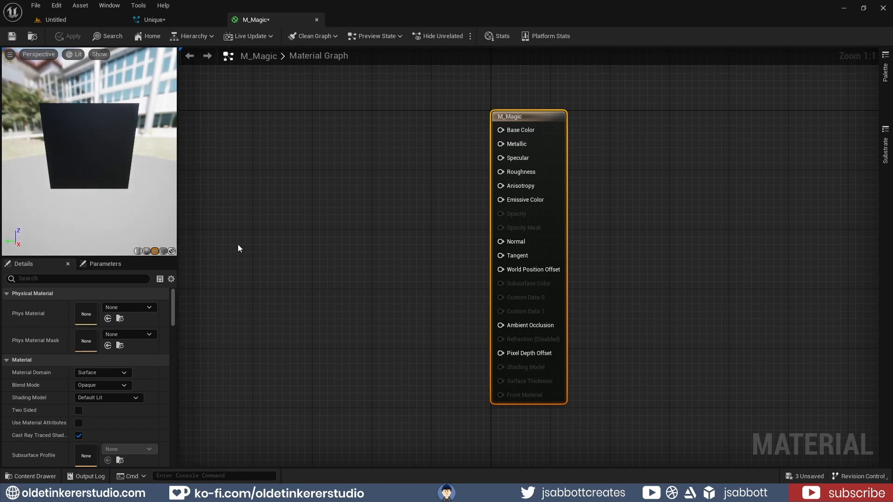
left_click(125, 387)
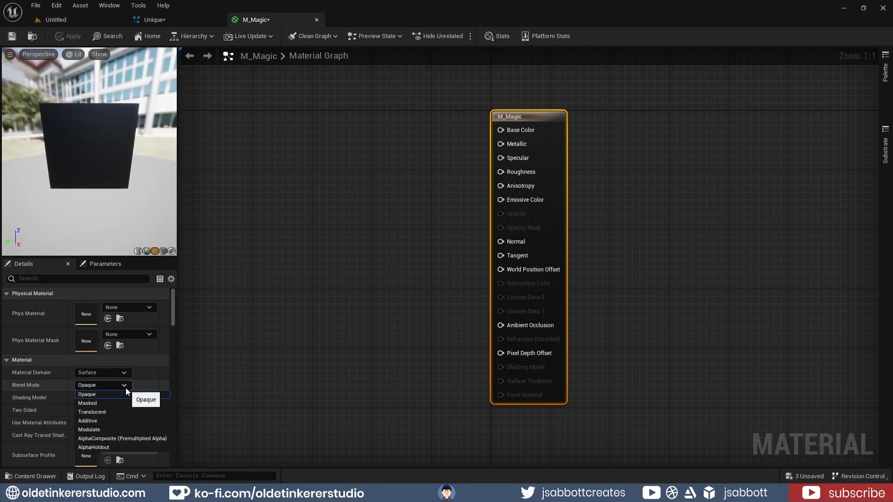
left_click(112, 413)
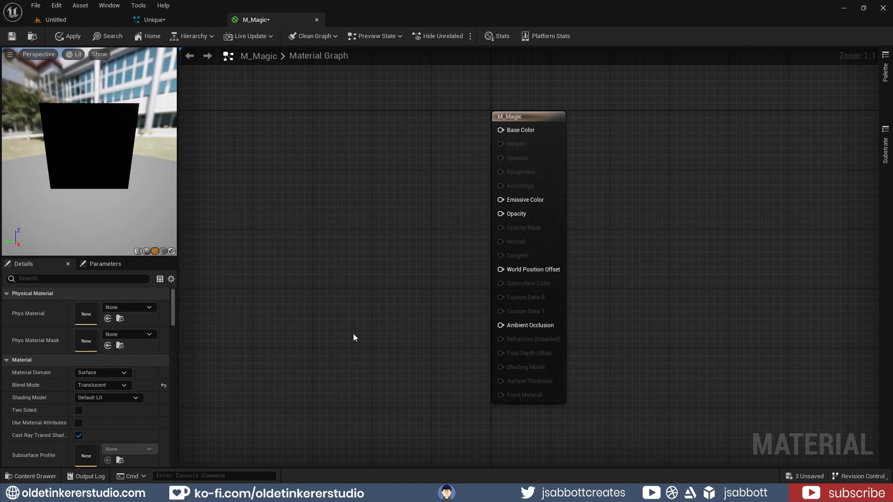
left_click(138, 399)
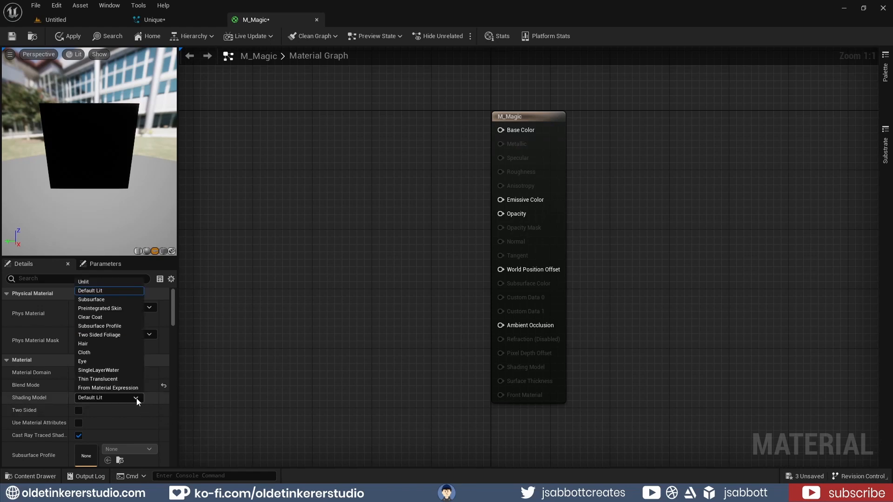
left_click(108, 283)
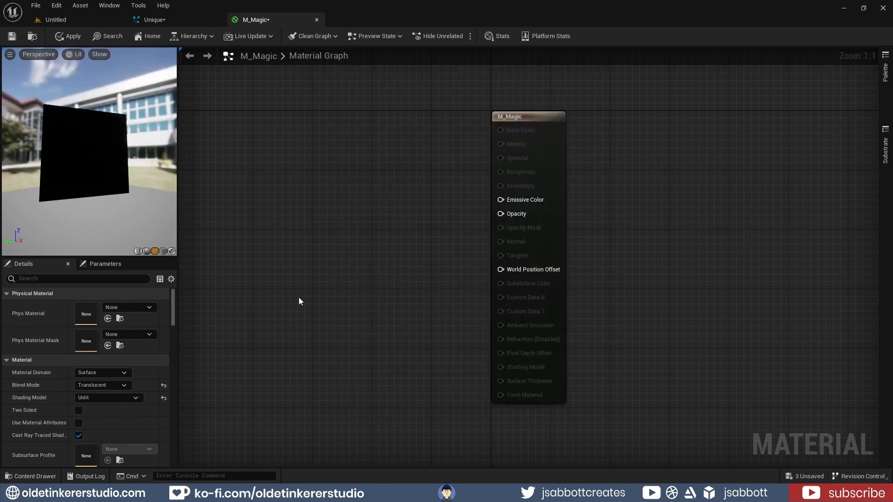
Step: Return to the level's content browser and create a folder named Texture inside the Materials folder
left_click(60, 20)
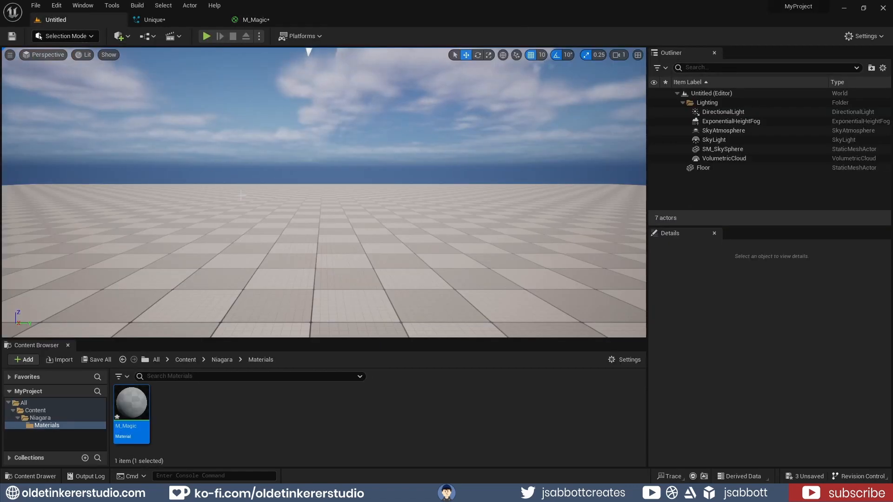
right_click(239, 415)
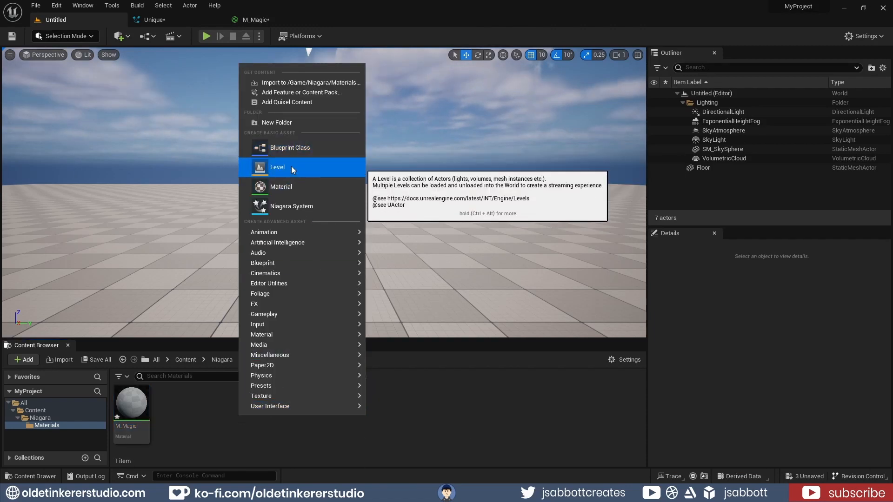
left_click(277, 122)
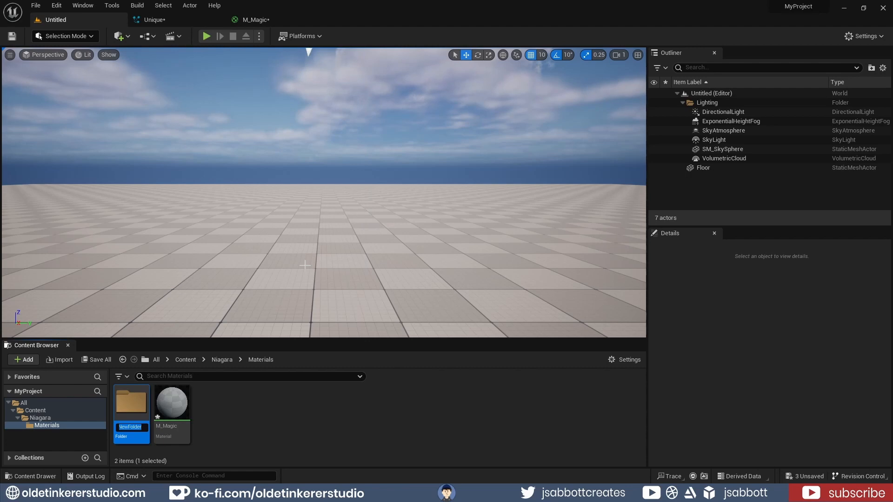
type("Texture")
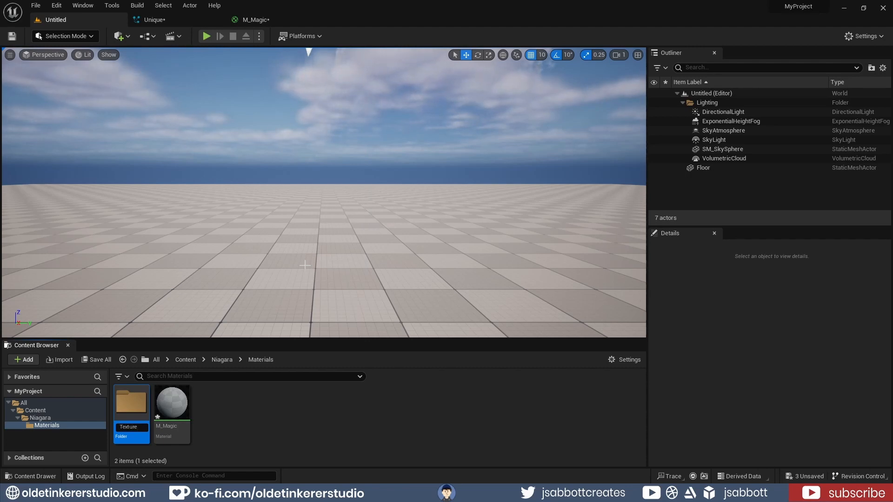
key("Return")
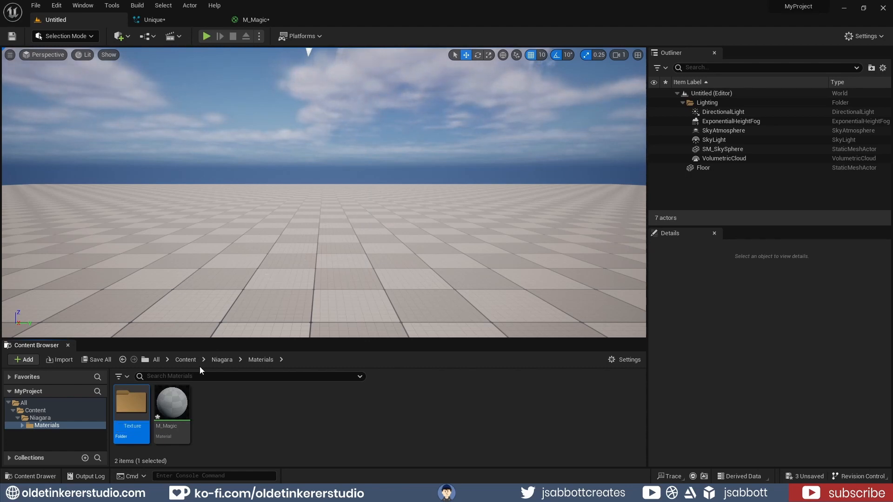
Step: Import the magic_02 texture into the Texture folder inside Materials
double_click(136, 407)
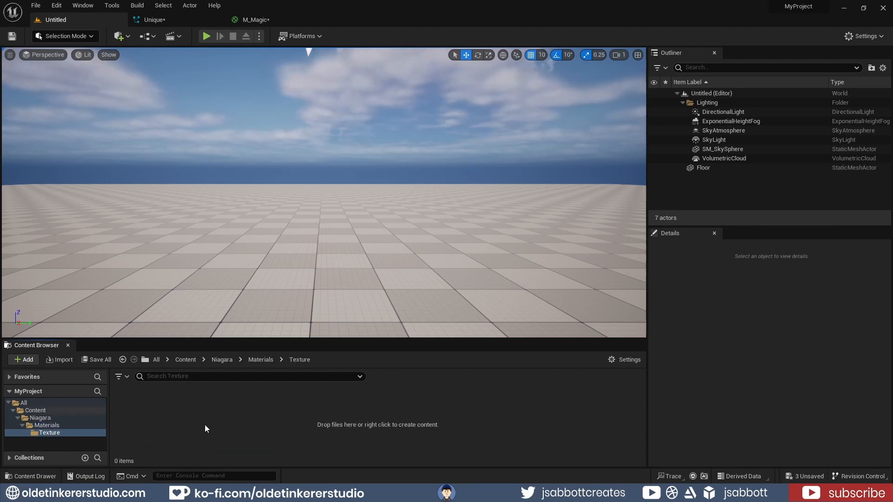
left_click_drag(204, 425, 205, 425)
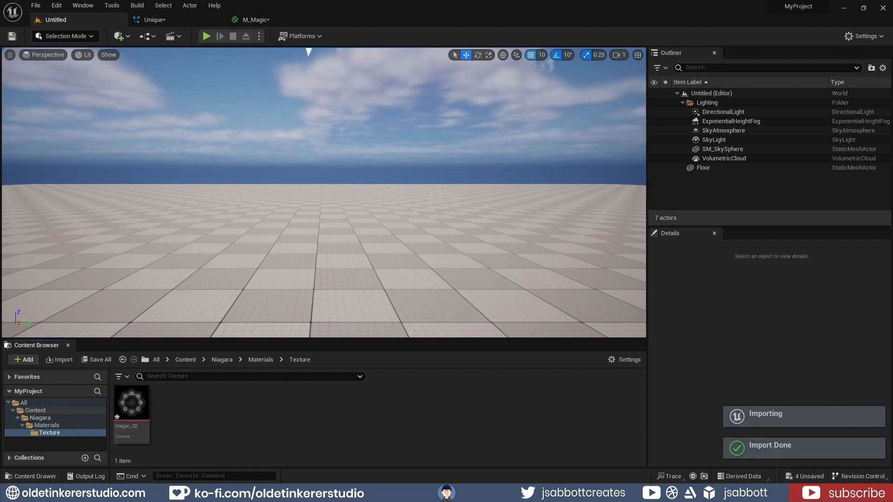
Step: Return to the M_Magic graph and add a Particle Color node beside the upper part of the material output node
left_click(261, 21)
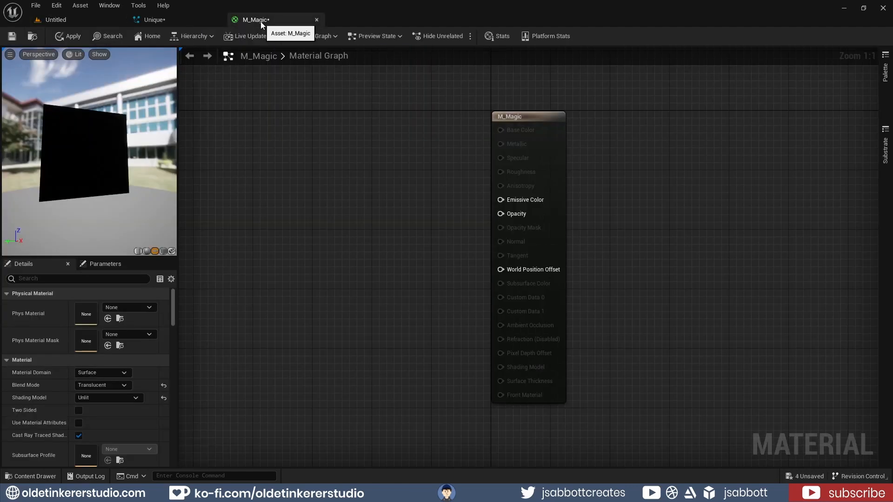
right_click(352, 206)
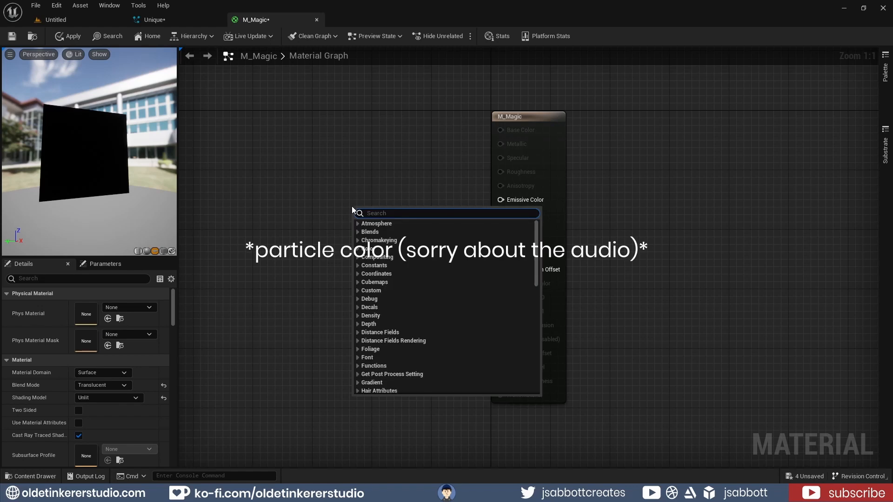
type("partic")
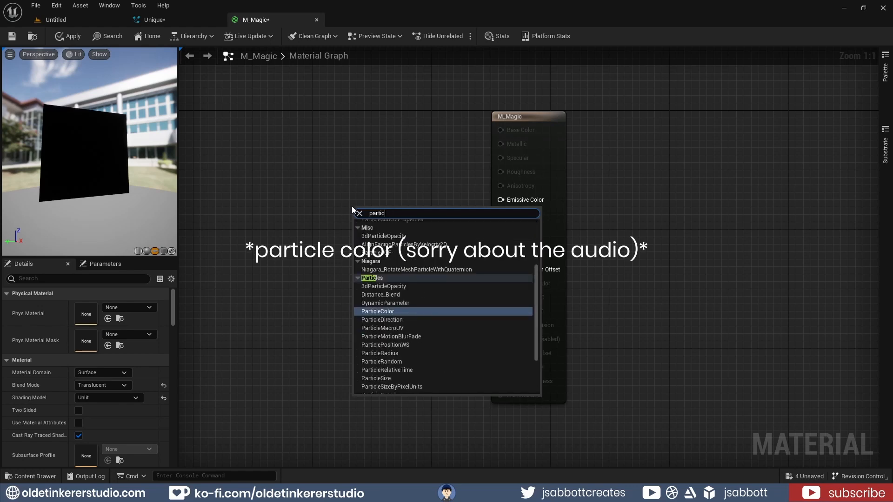
type("le co")
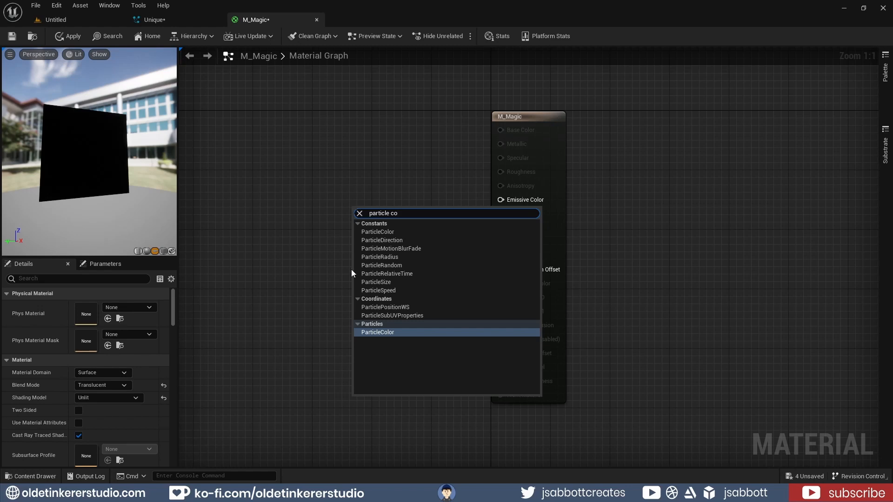
left_click(380, 332)
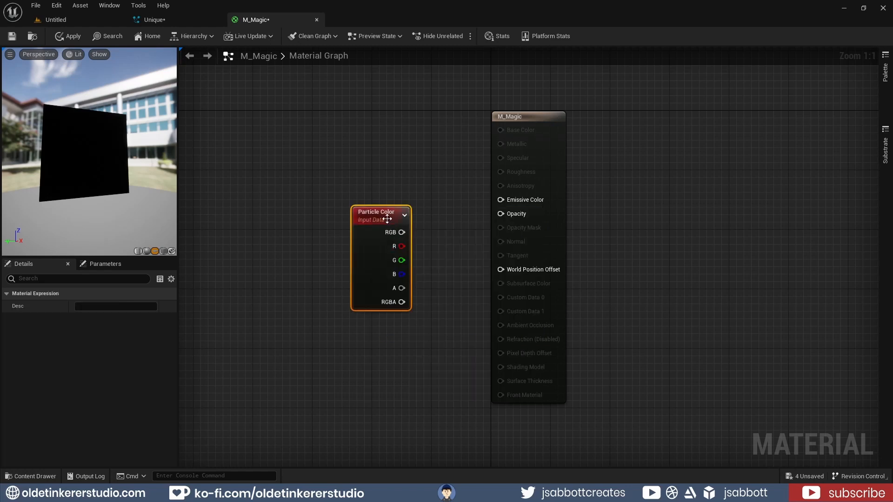
left_click_drag(379, 214, 331, 117)
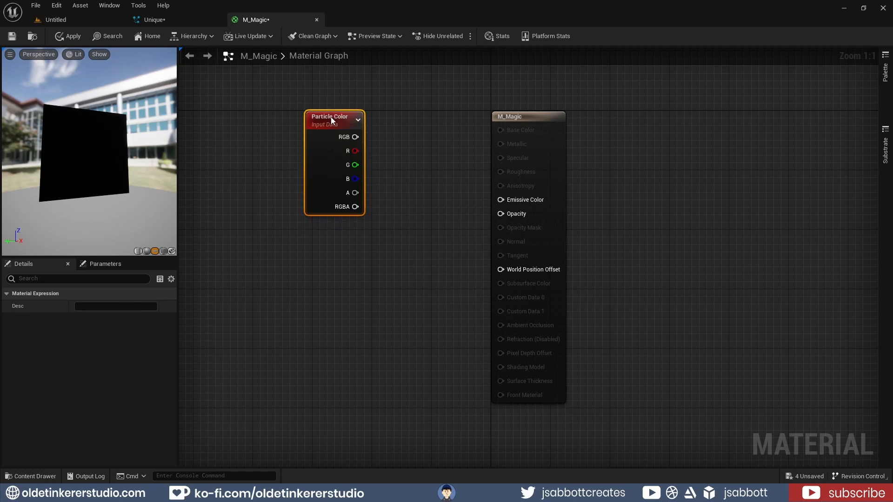
Step: Add a Texture Sample node below Particle Color, assign the magic_02 texture to it, and save all assets
left_click(353, 329)
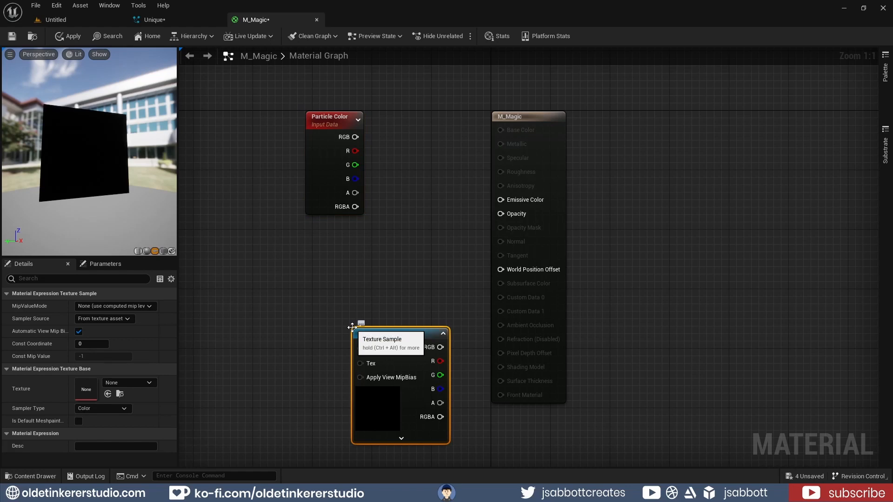
left_click_drag(385, 331, 321, 257)
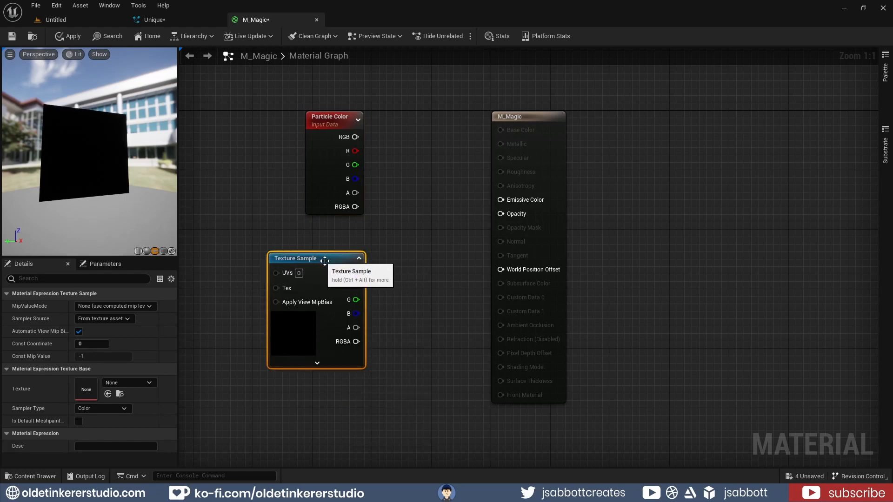
left_click(72, 19)
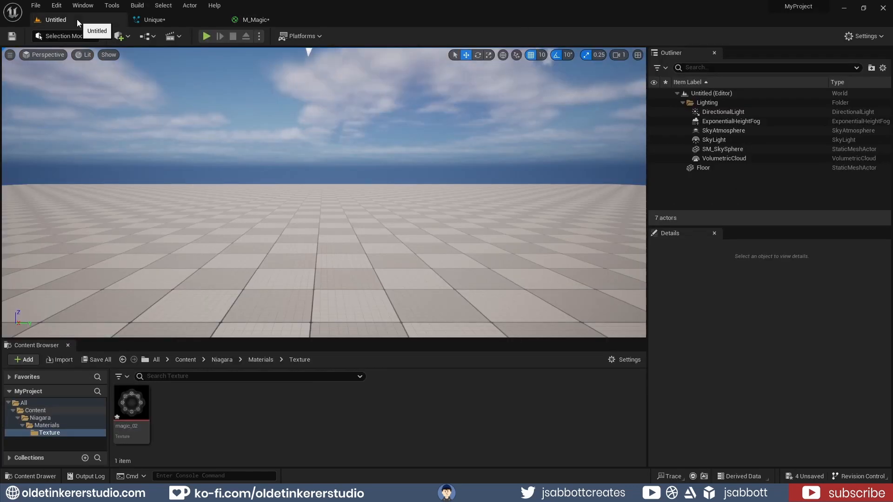
left_click(140, 409)
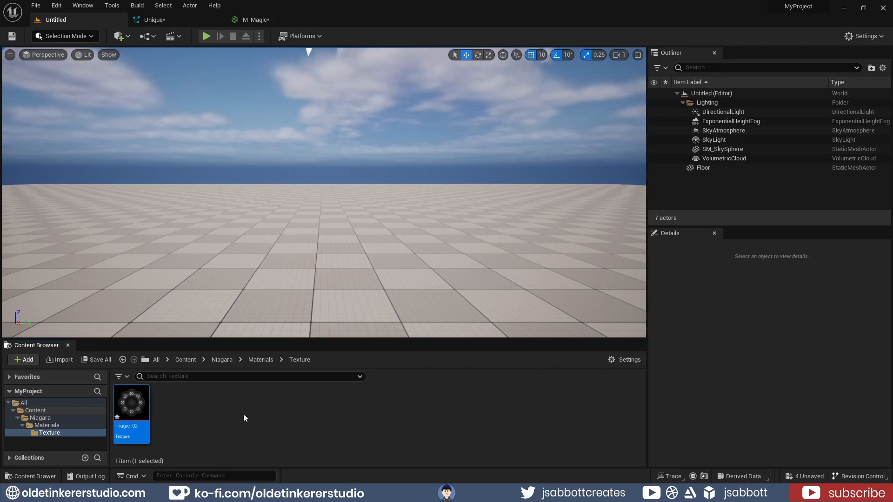
left_click(260, 20)
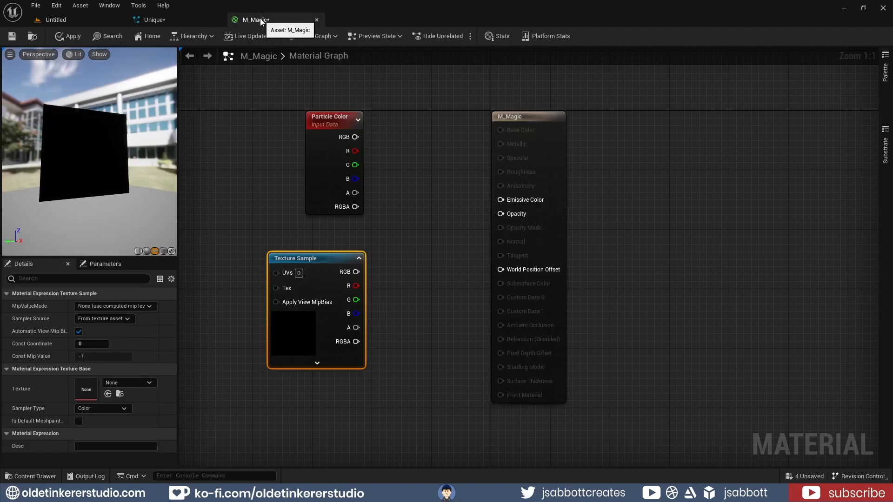
left_click(108, 395)
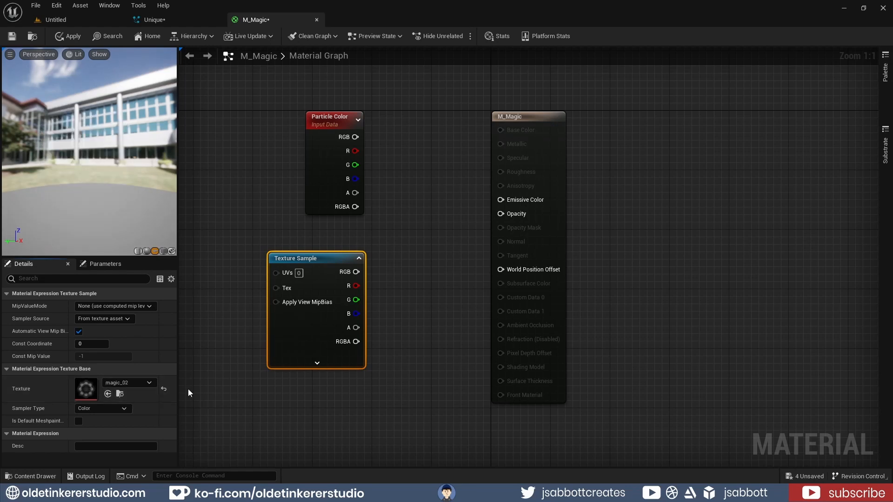
key("ctrl+shift+s")
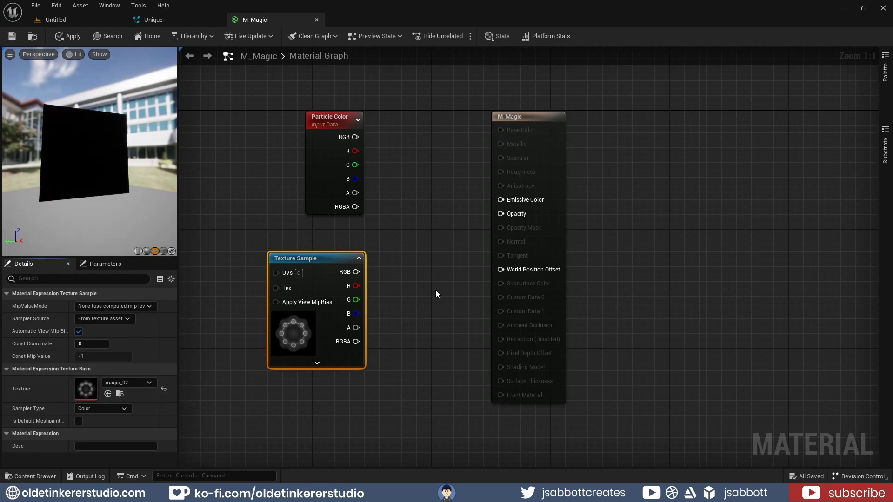
Step: Add a Multiply node between the inputs and the material output, and connect Particle Color's RGB to Emissive Color
left_click(435, 290)
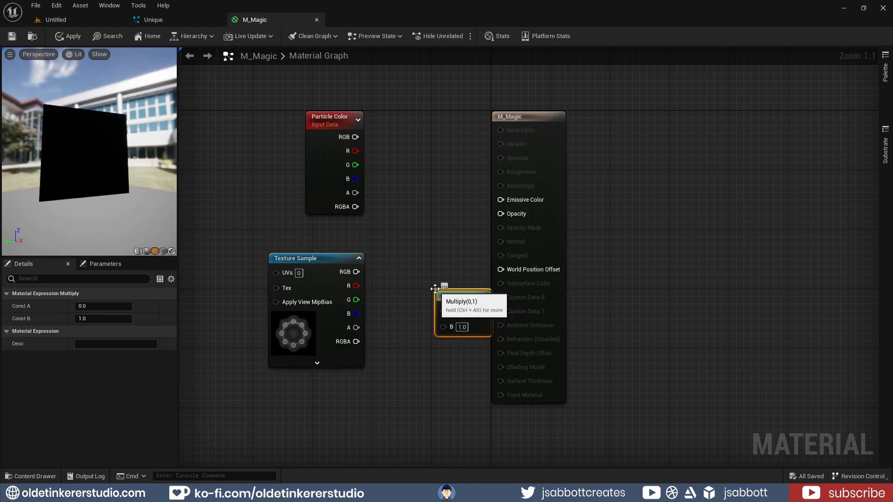
left_click_drag(467, 297, 432, 230)
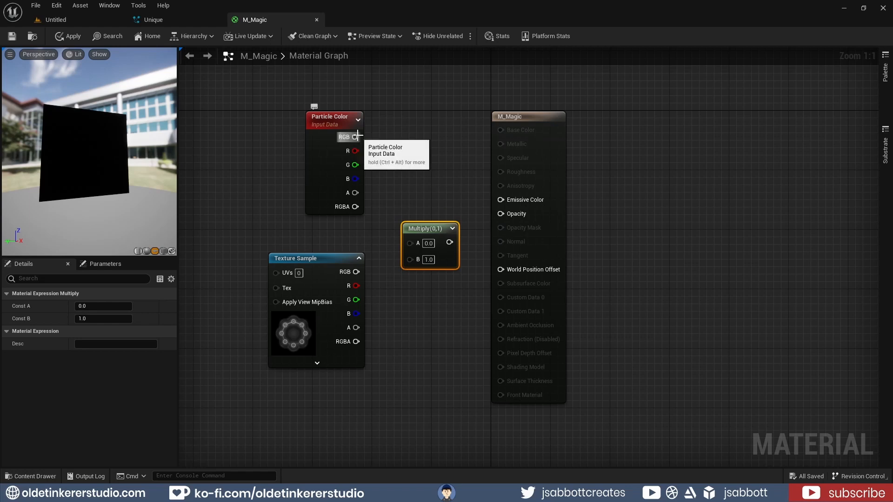
left_click_drag(355, 136, 499, 200)
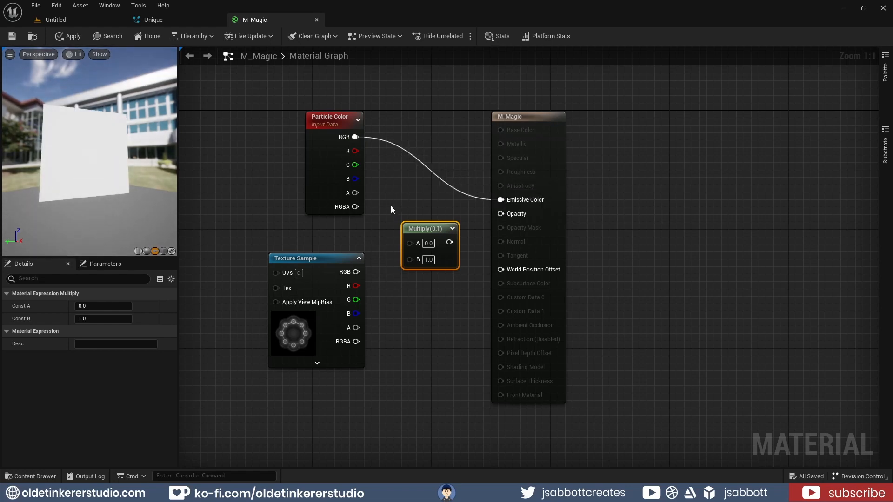
Step: Multiply Particle Color's RGBA (A) by the Texture Sample's R channel (B) and connect the result to Opacity
left_click_drag(355, 207, 406, 241)
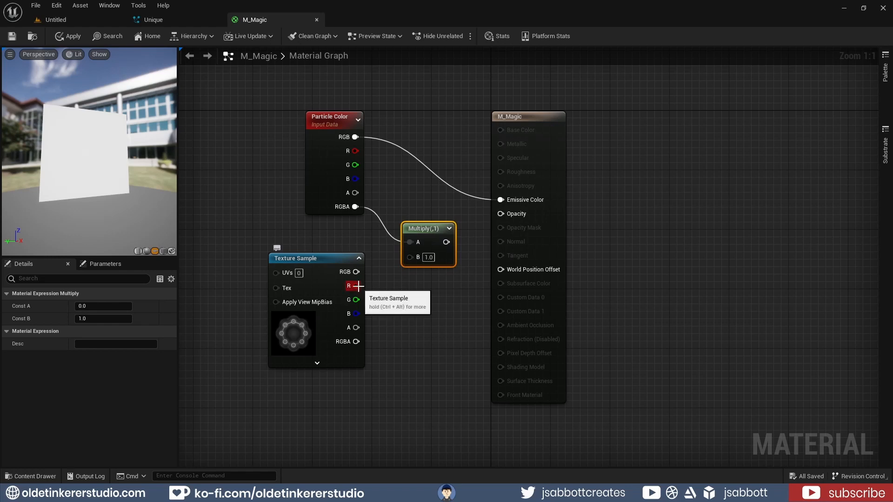
left_click_drag(358, 286, 407, 259)
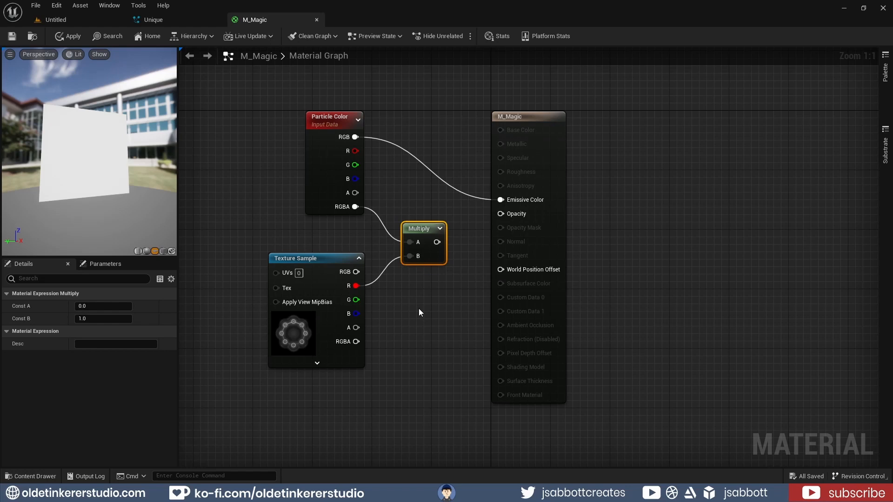
left_click_drag(437, 242, 501, 215)
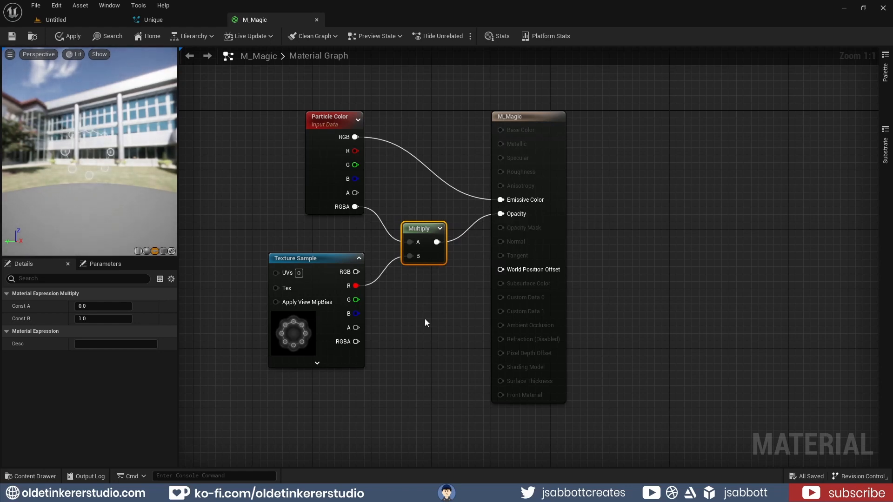
Step: Check the textured plane preview, apply the changes to M_Magic, and save the material
left_click_drag(83, 186, 61, 206)
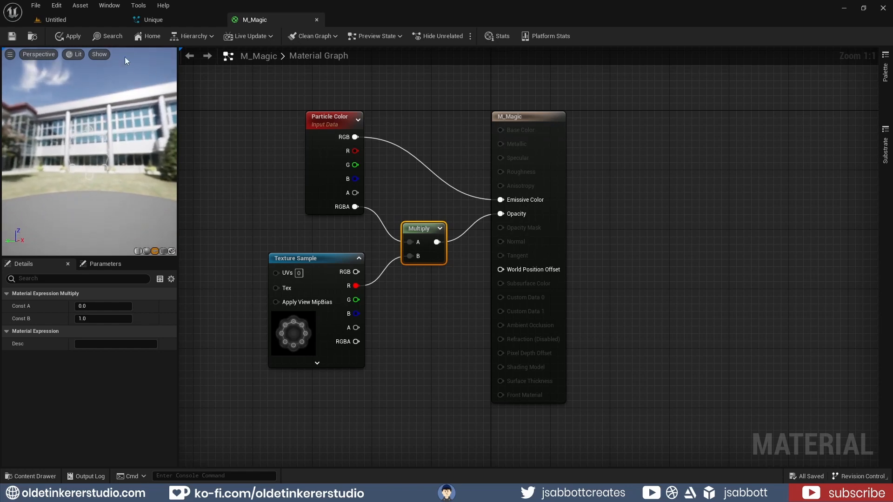
left_click(68, 36)
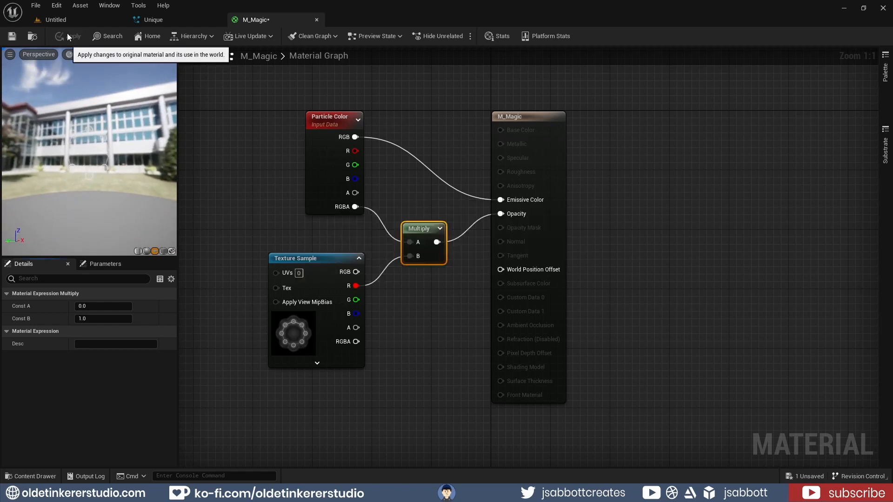
left_click(12, 38)
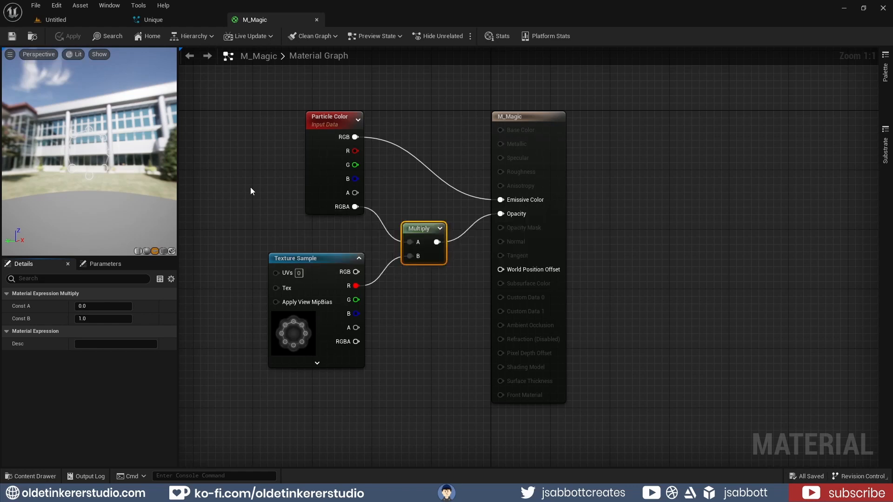
Step: In the Unique system, assign M_Magic from the Materials folder as the Fountain emitter's Sprite Renderer material
left_click(170, 19)
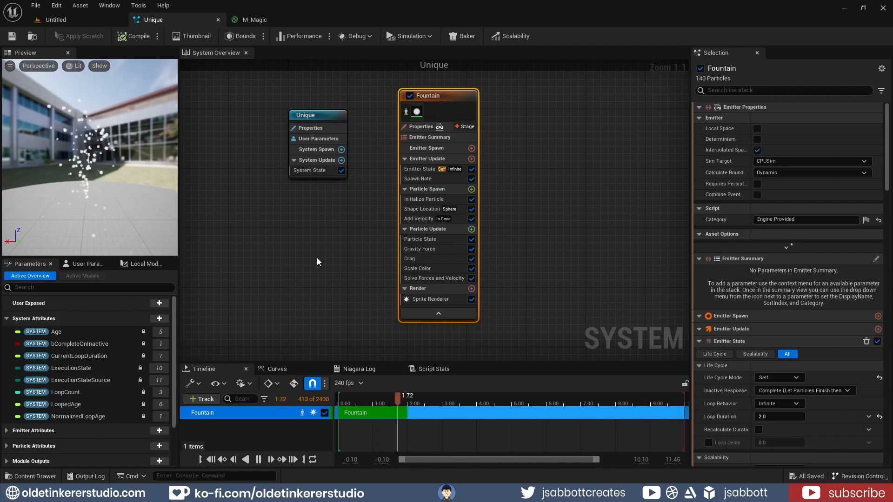
left_click(428, 300)
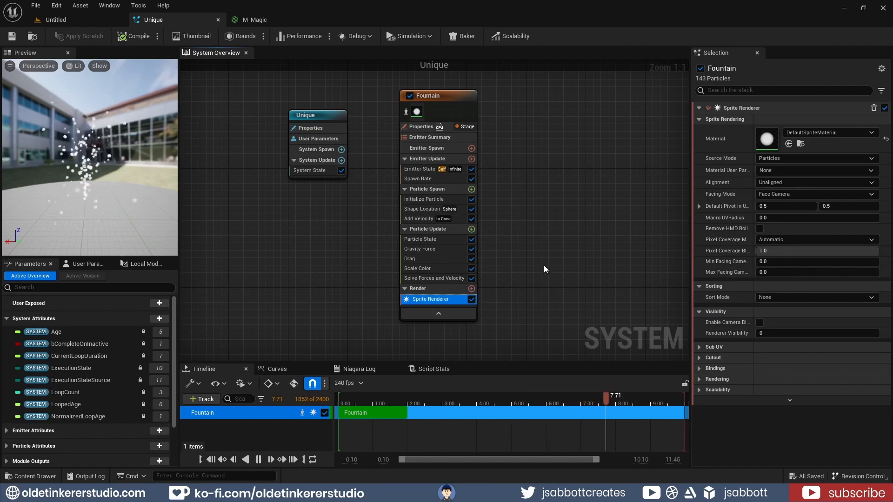
left_click(800, 144)
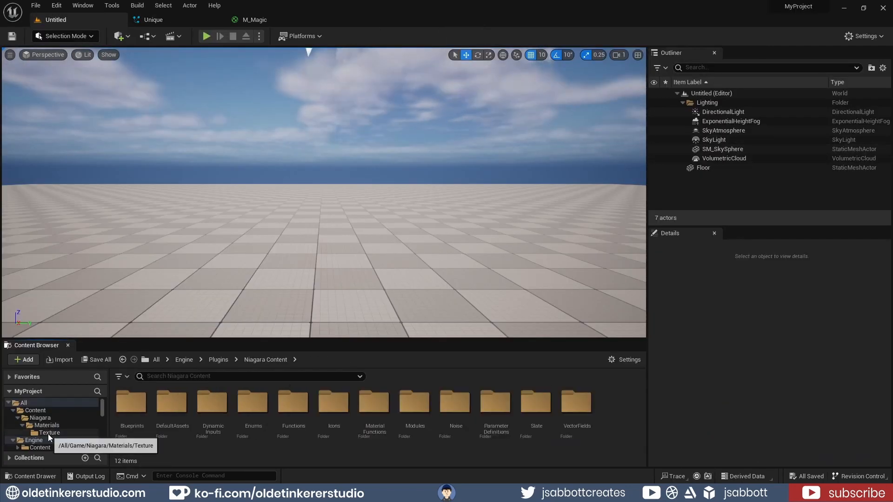
left_click(49, 434)
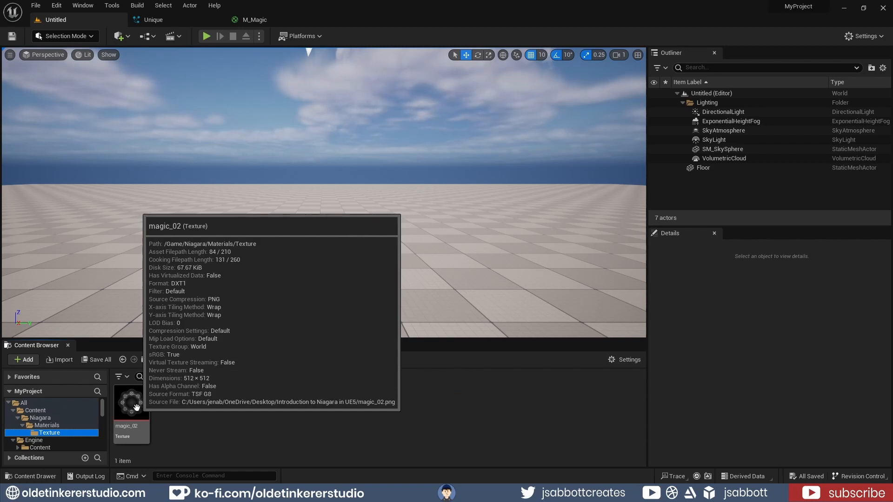
left_click(47, 425)
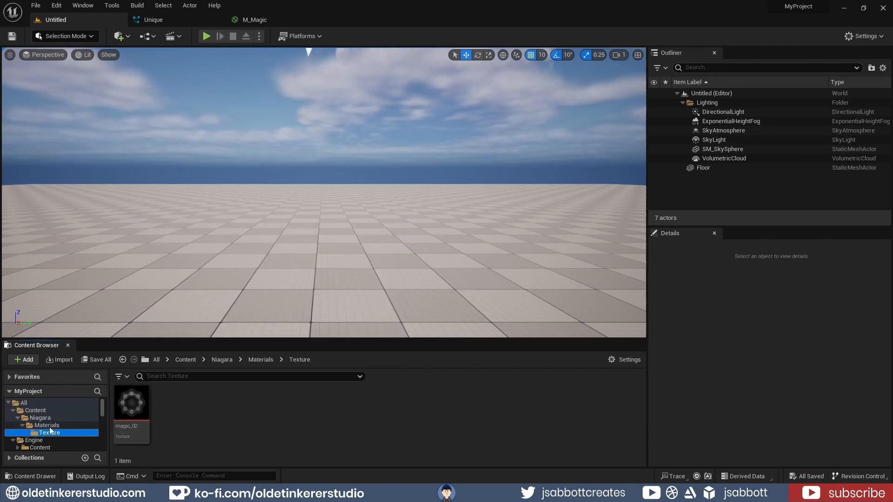
left_click(172, 403)
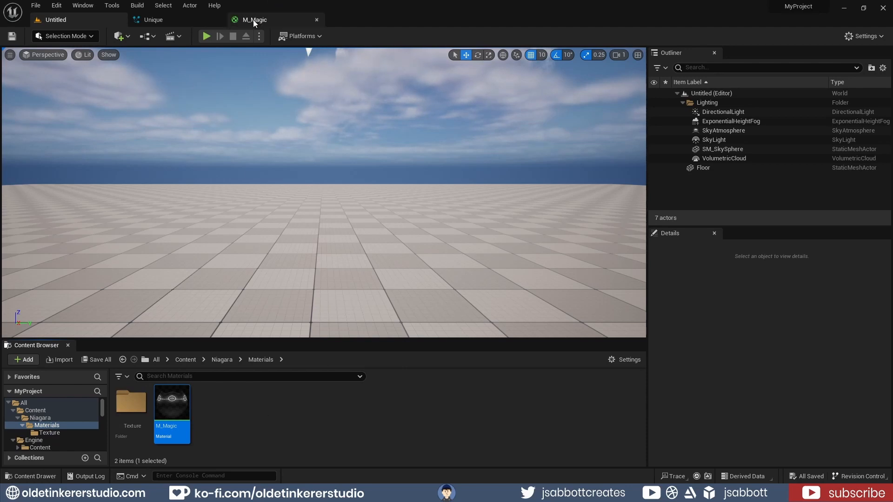
left_click(185, 18)
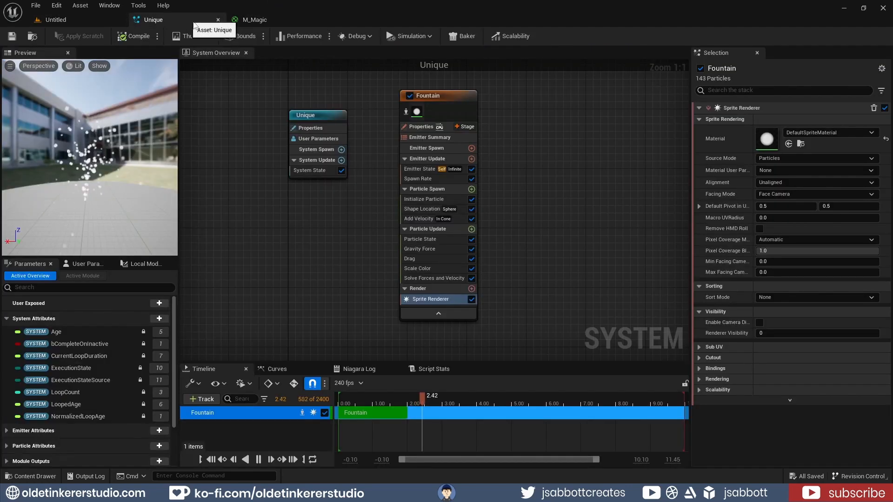
left_click(789, 144)
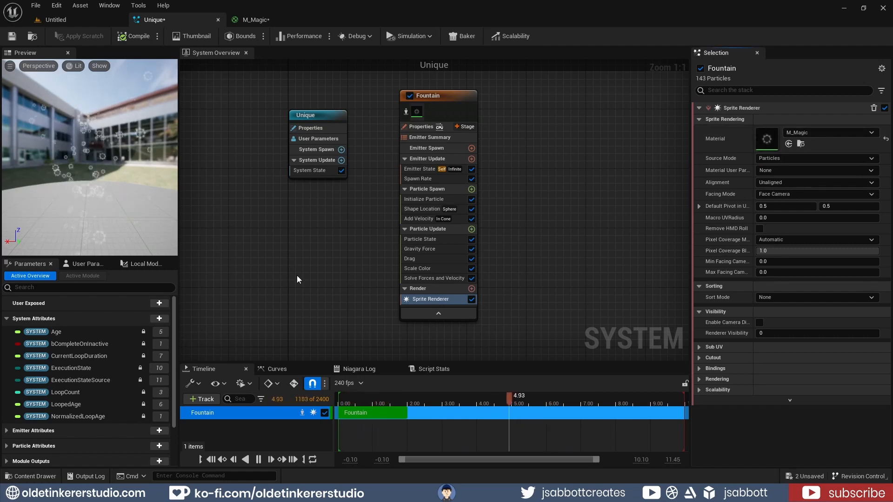
Step: Disable the Fountain emitter's Gravity Force module and set Add Velocity's Velocity Mode to From Point
left_click(472, 248)
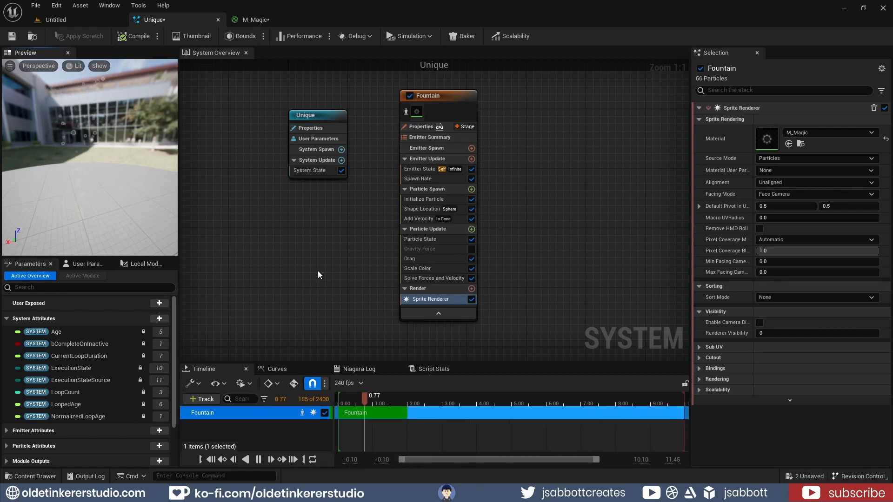
left_click(425, 220)
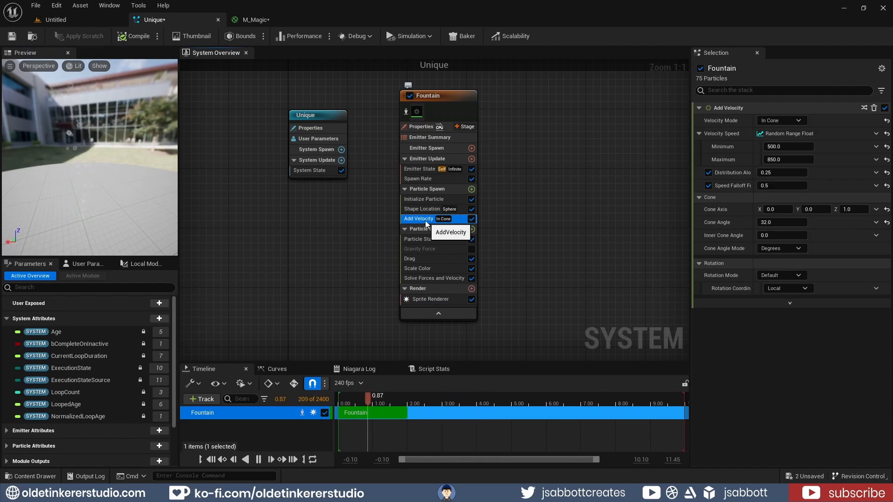
left_click(798, 121)
left_click(791, 143)
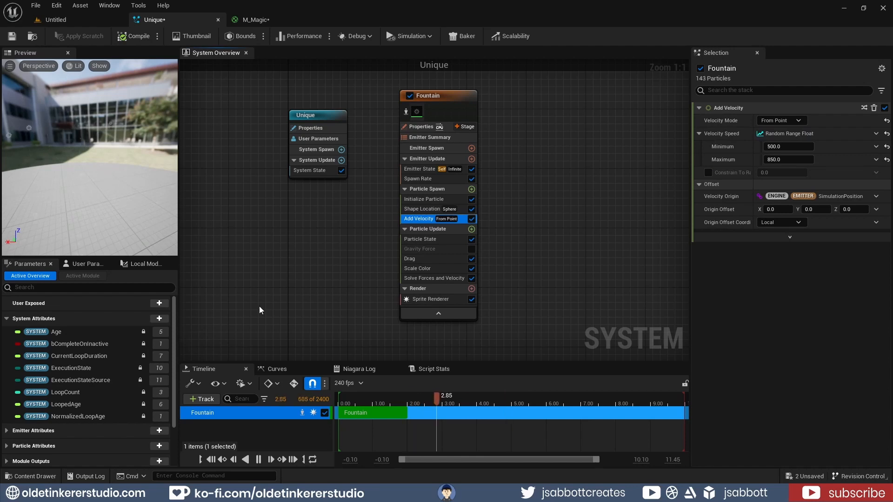
Step: Set Add Velocity's random Velocity Speed range to a minimum of 10 and a maximum of 15, and check the particles in the preview
left_click(802, 147)
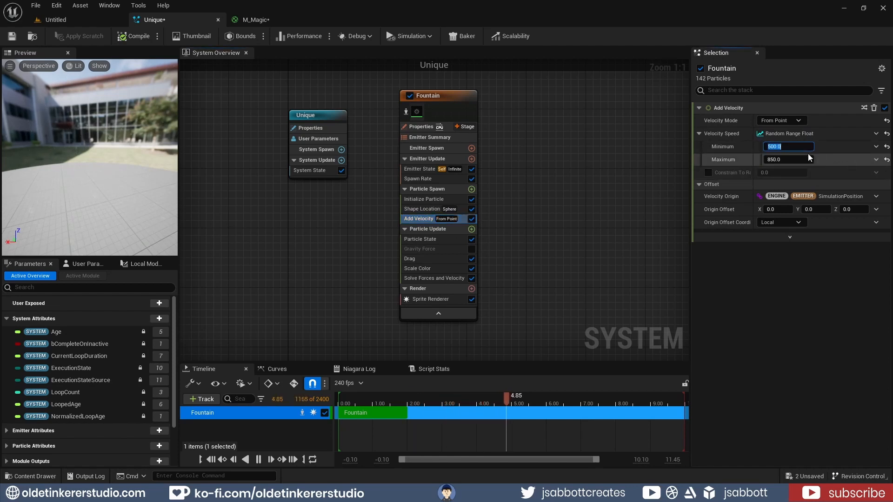
type("1")
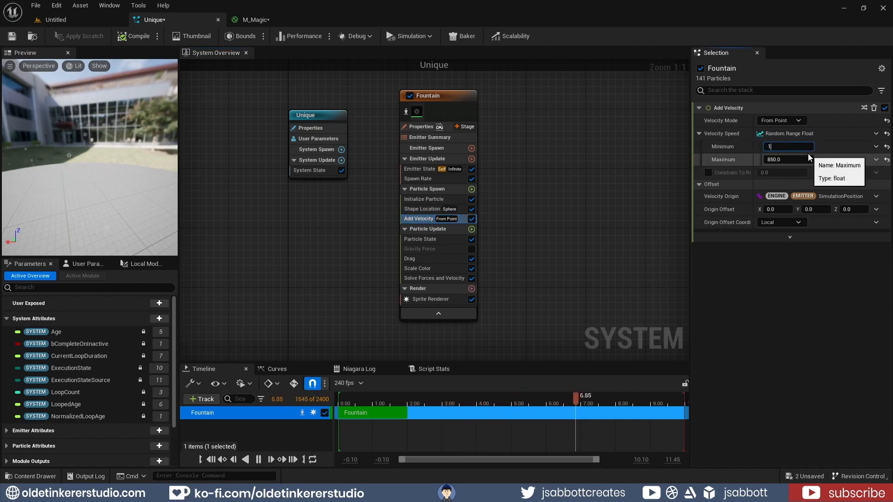
type("0")
left_click(797, 160)
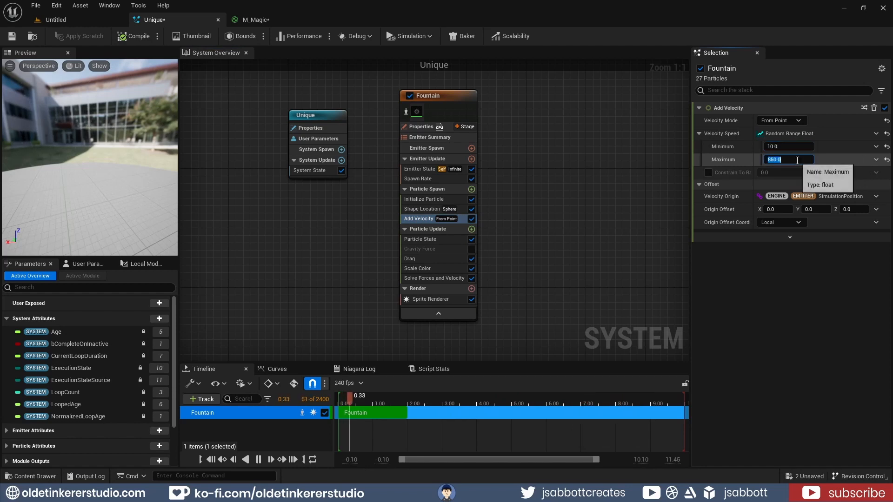
type("15")
key("Return")
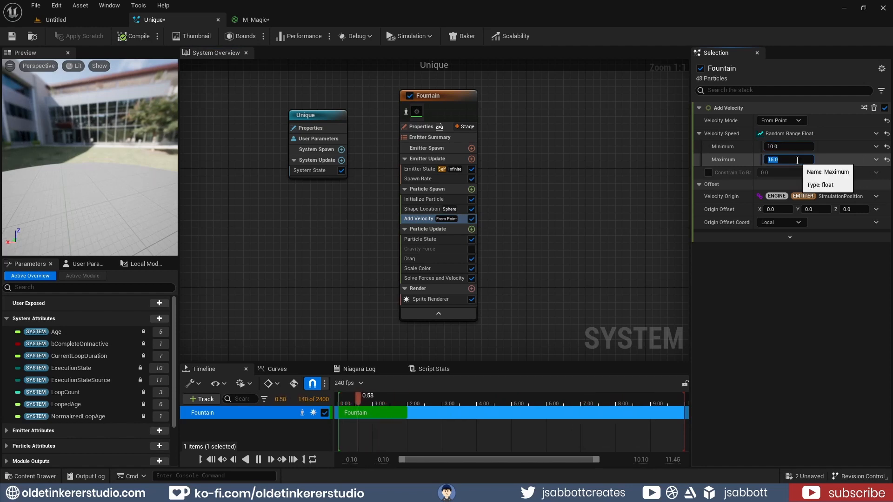
left_click_drag(95, 189, 107, 186)
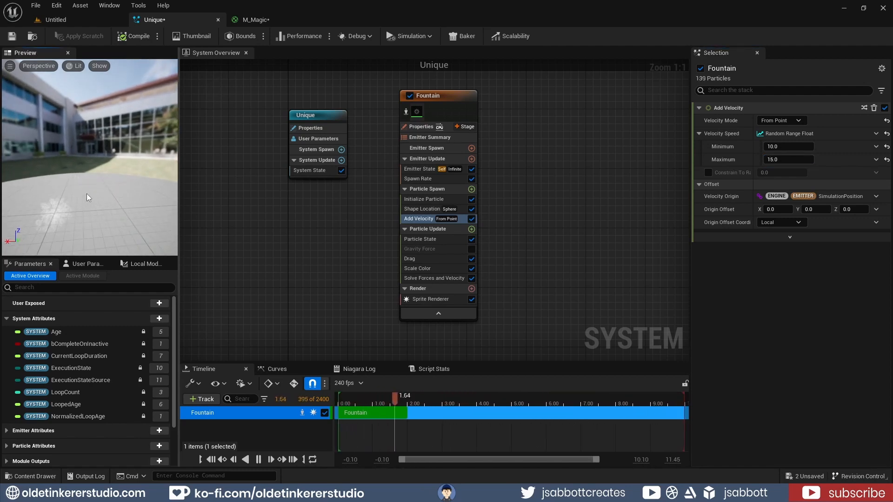
Step: Set the Fountain emitter's Scale Color module to the RGBA Linear Color Curve scale mode
left_click(417, 270)
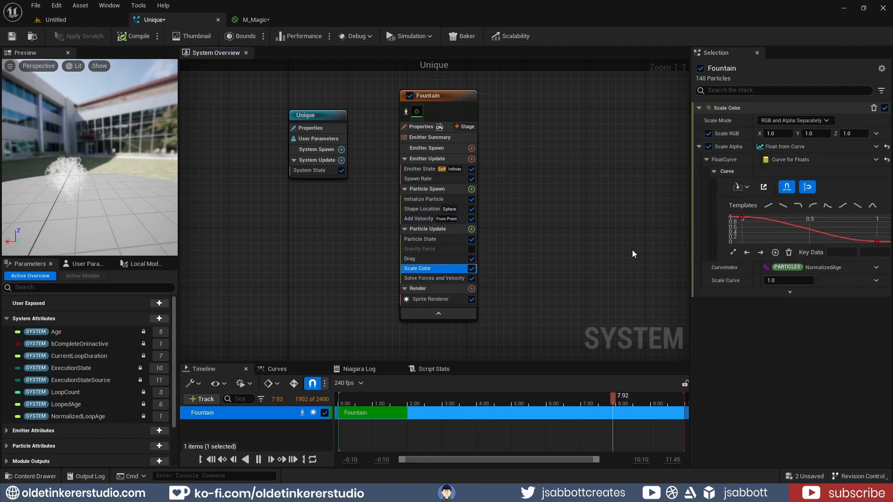
left_click(798, 122)
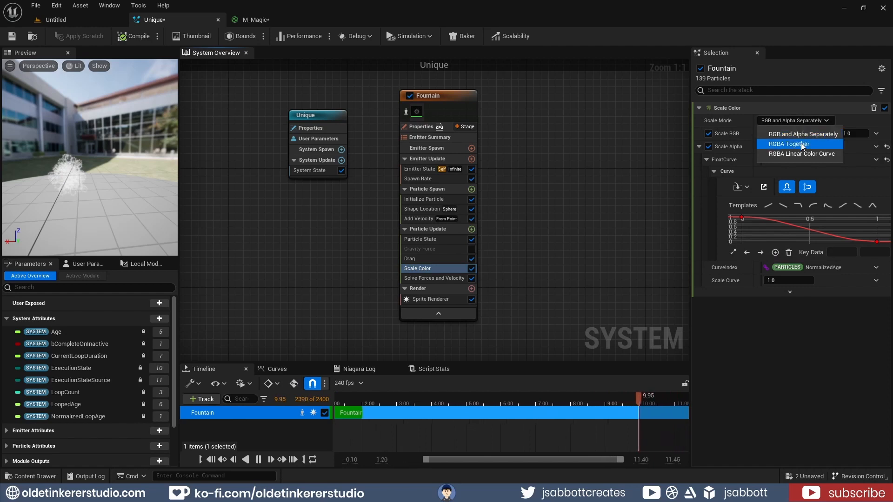
left_click(816, 153)
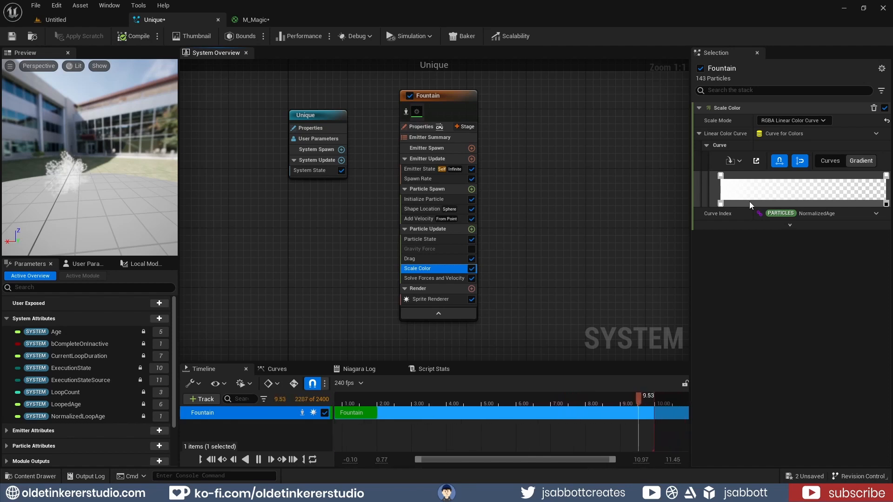
Step: Move the gradient's starting opacity stop to about the middle and add a new stop at the start with opacity 0
left_click(721, 204)
left_click_drag(723, 205, 735, 205)
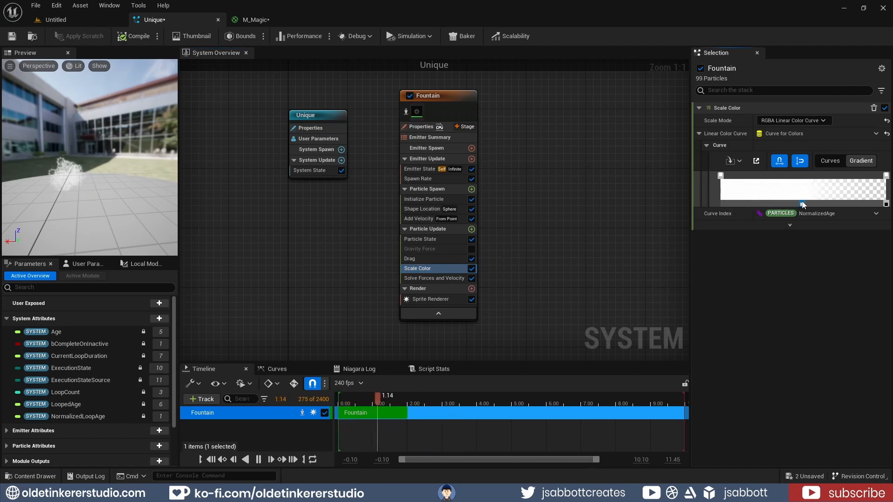
left_click(722, 205)
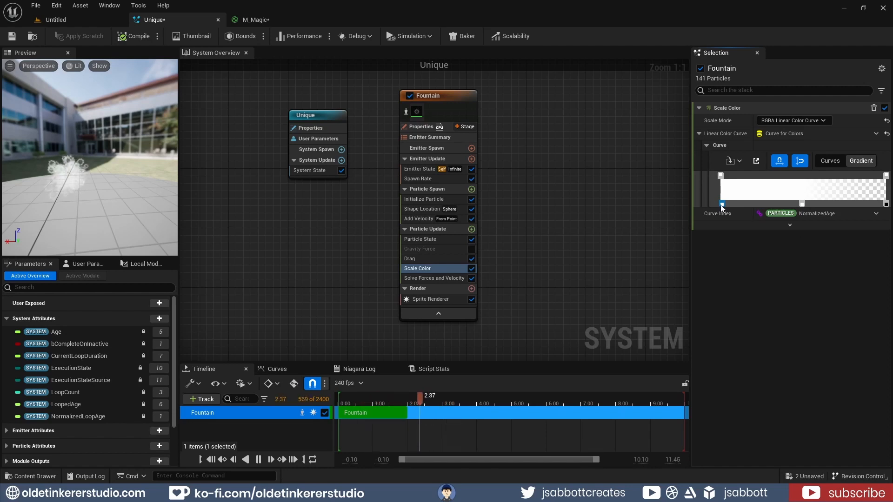
double_click(722, 205)
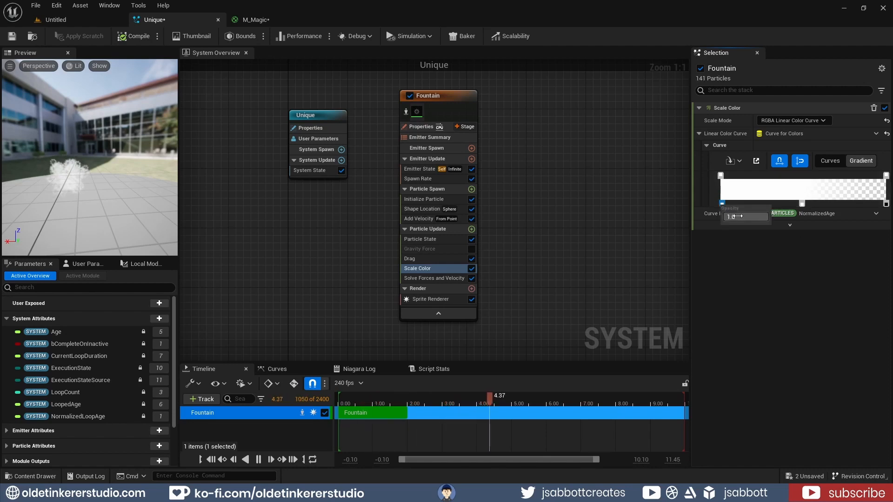
left_click(738, 216)
type("0")
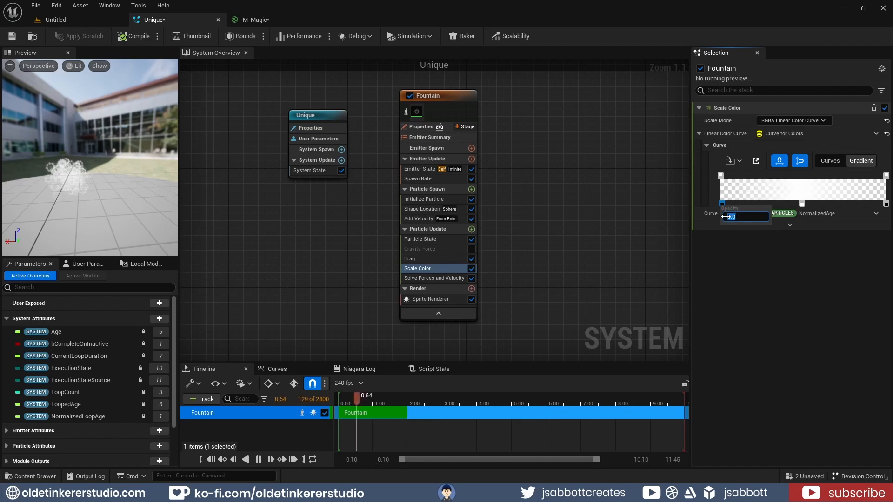
left_click(744, 276)
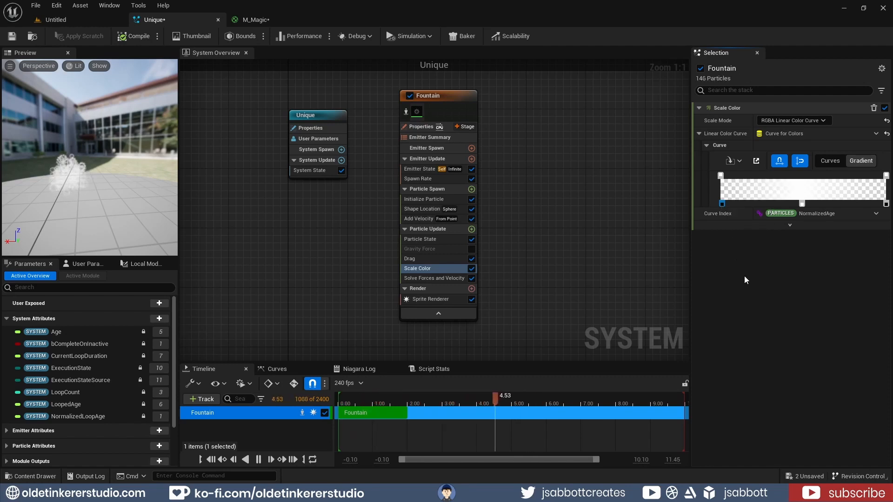
Step: Set the gradient's starting color stop to light blue, Hex Linear 3191FF00, and copy that hex value
double_click(721, 175)
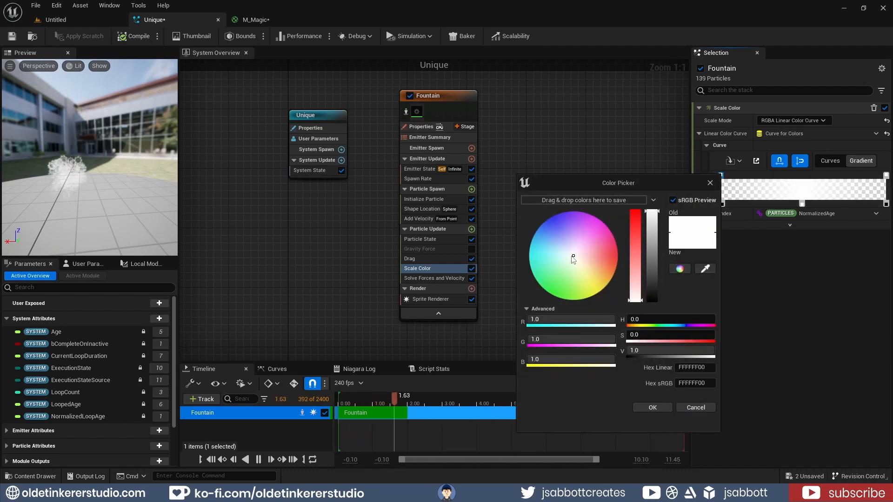
left_click_drag(573, 258, 542, 237)
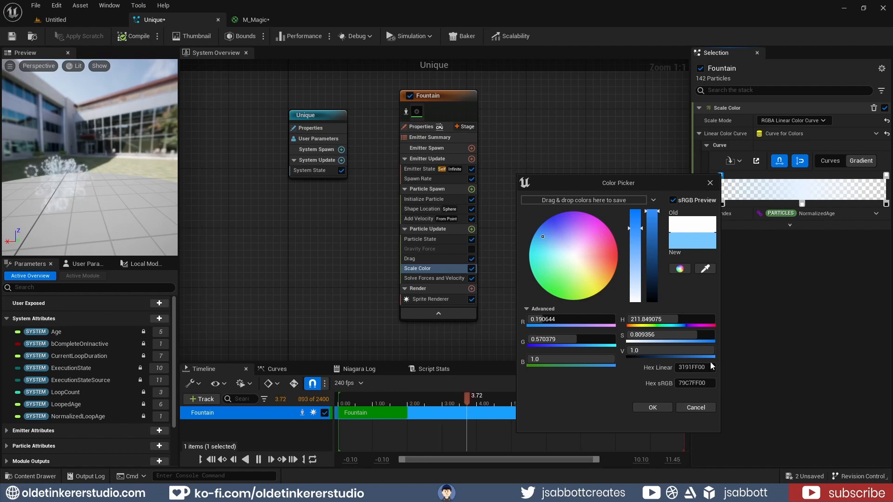
left_click(680, 367)
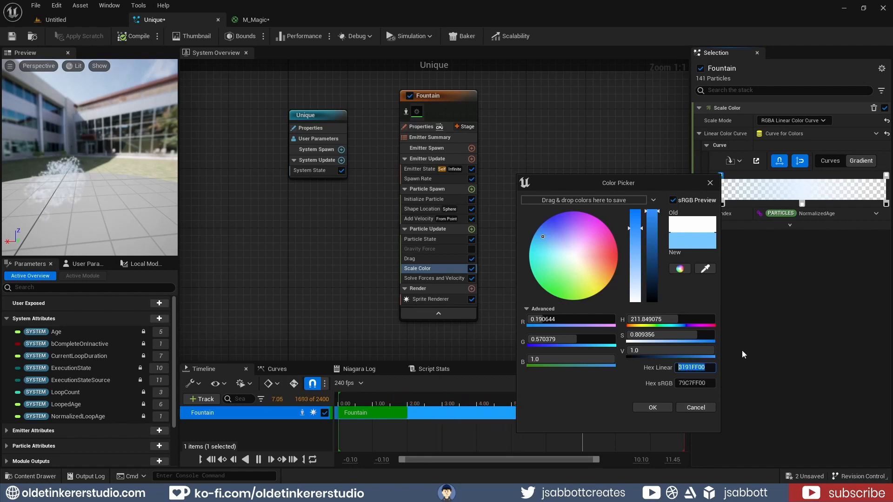
left_click(792, 326)
left_click(886, 177)
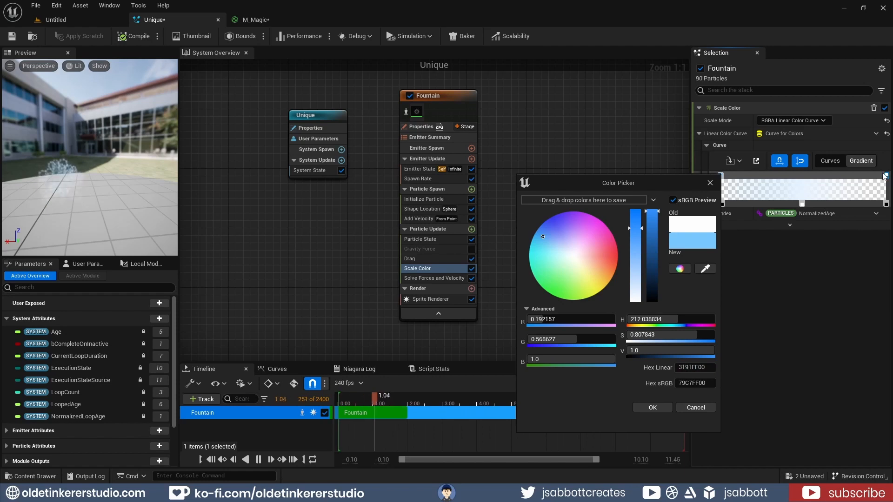
left_click(711, 183)
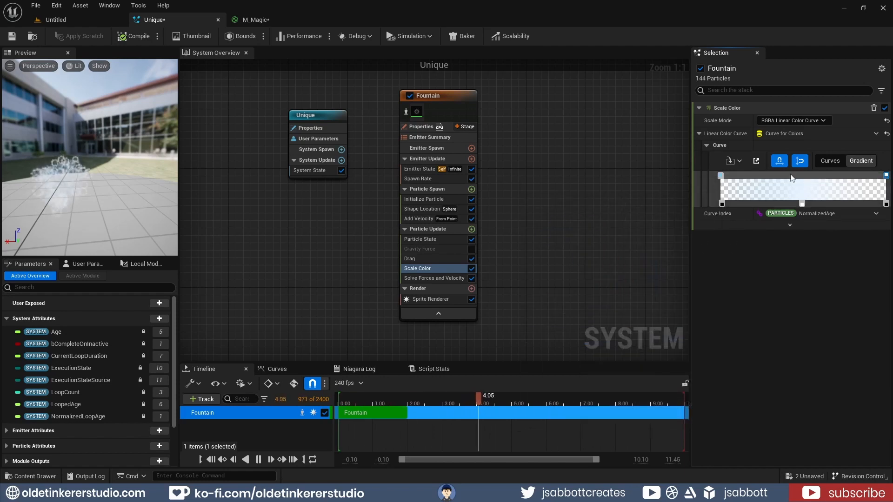
Step: Apply the copied Hex Linear value 3191FF00 to the gradient's end color stop
double_click(886, 176)
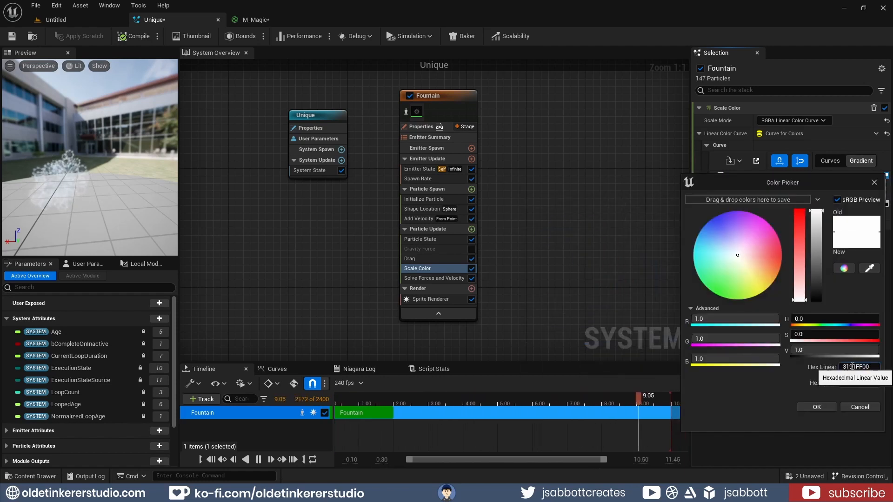
key("Return")
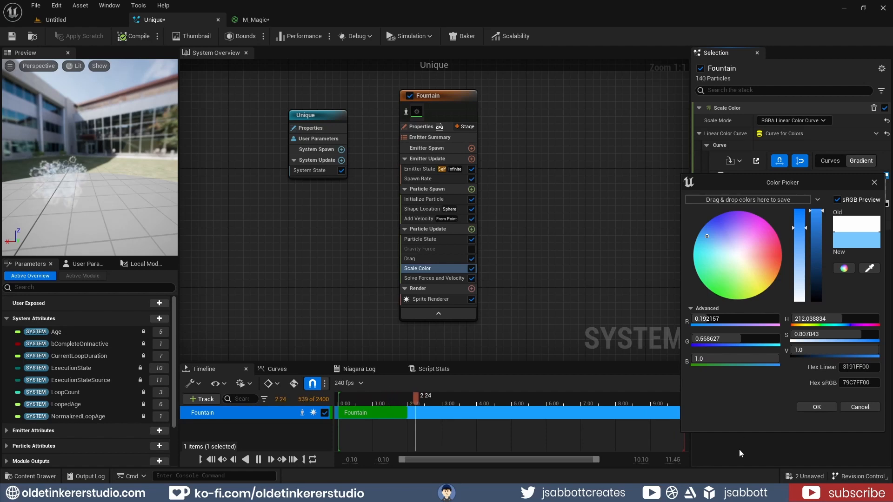
left_click(873, 183)
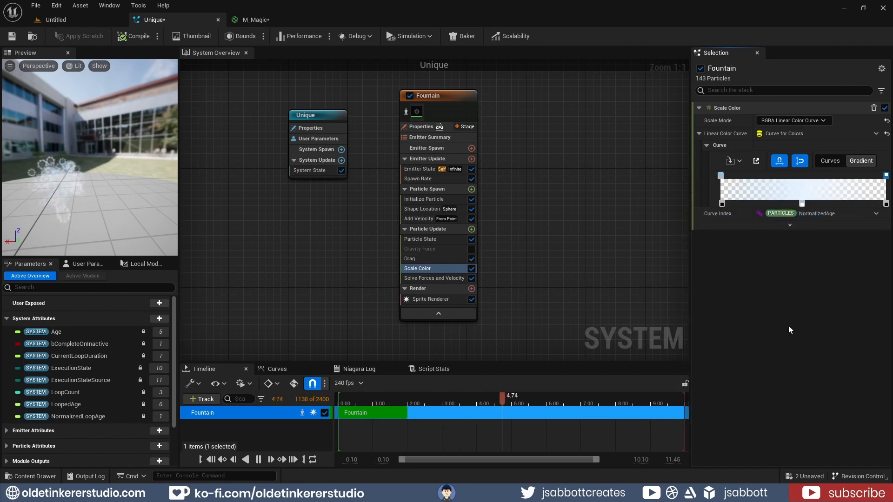
Step: Set the gradient's end color stop to cyan, Hex Linear 21FFE600, and check the particles in the preview
double_click(886, 176)
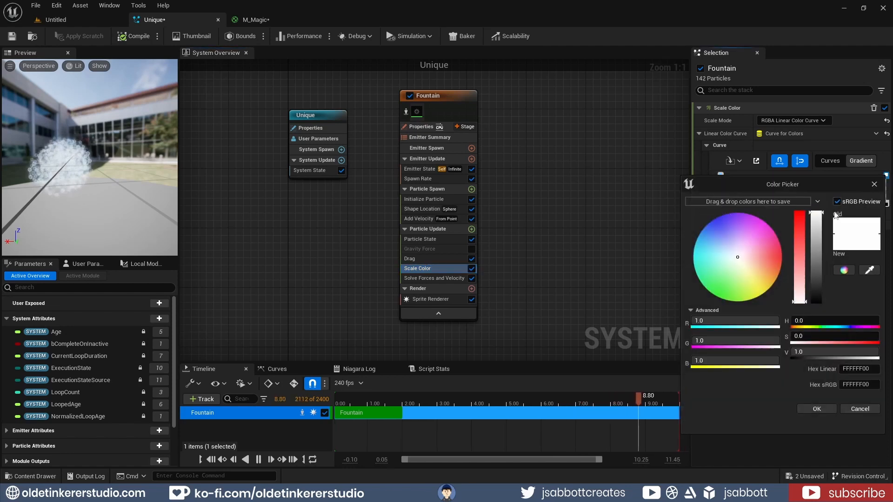
left_click_drag(724, 260, 699, 262)
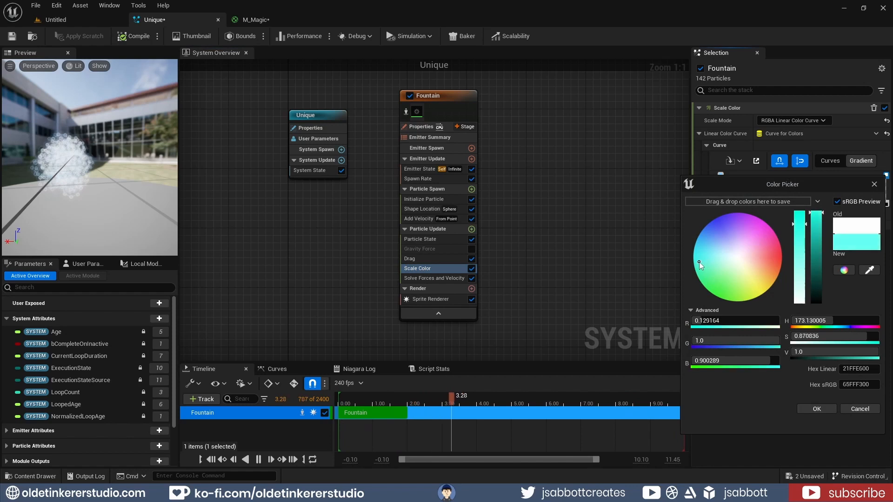
left_click(874, 183)
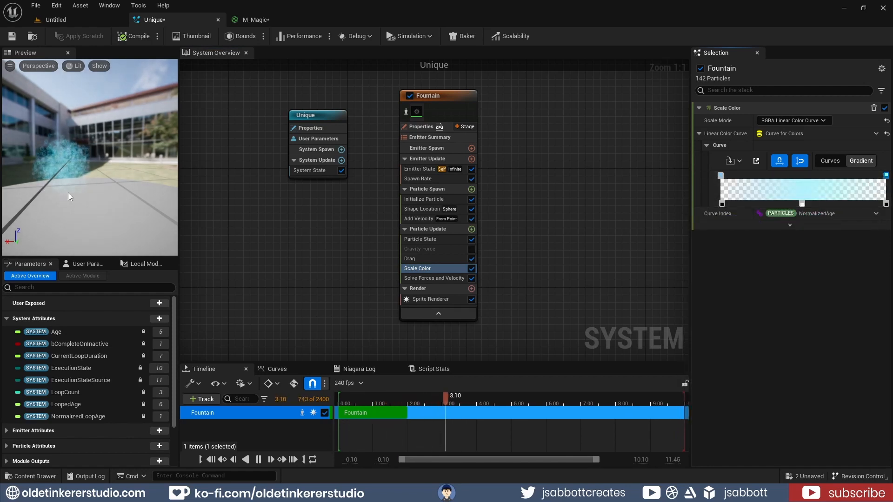
scroll(68, 192, "up", 3)
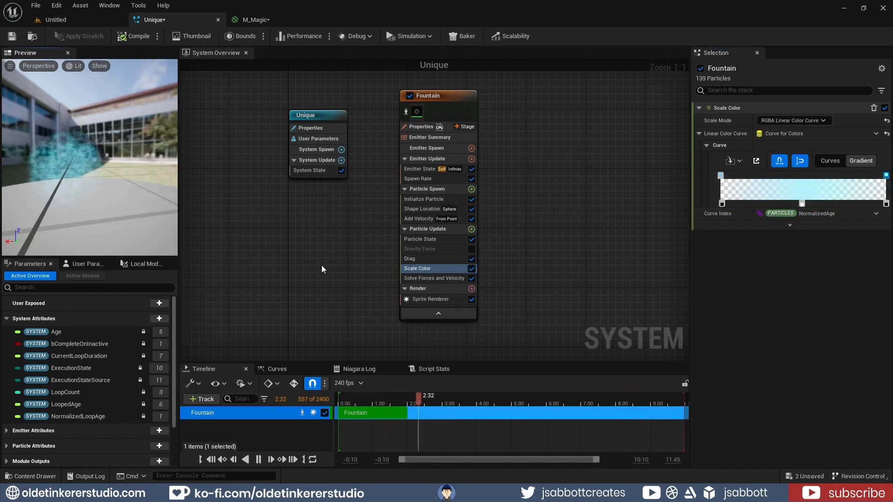
Step: Add a color stop near the middle of the gradient and set it to light red, Hex Linear FF3B2AFB
double_click(800, 175)
left_click_drag(630, 255, 690, 261)
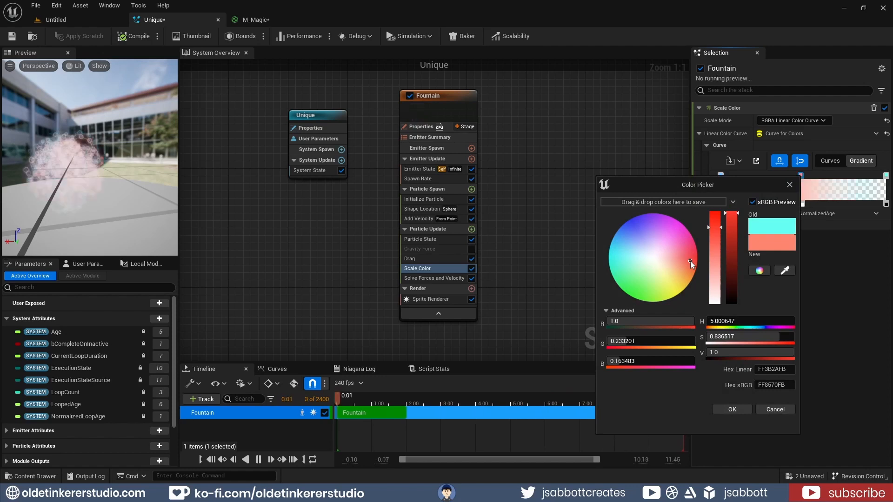
left_click(733, 409)
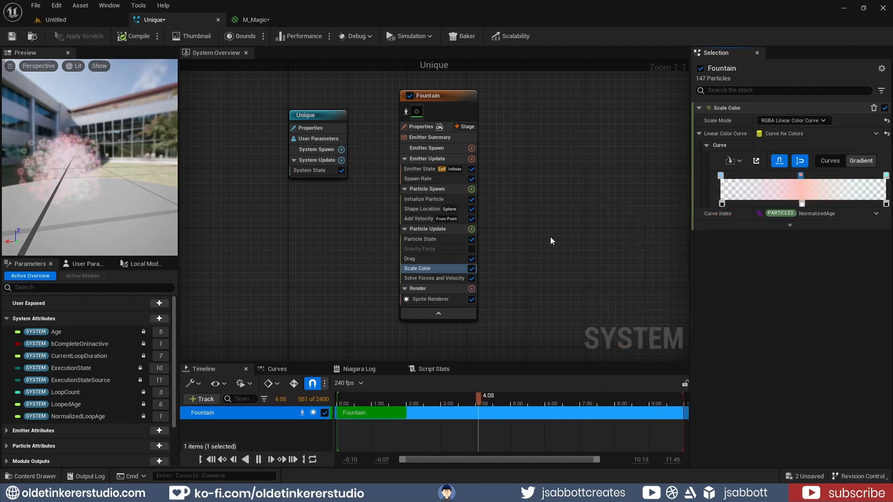
Step: Add a Scale Sprite Size module to Particle Update and raise its curve's starting key to about 0.55
left_click(471, 230)
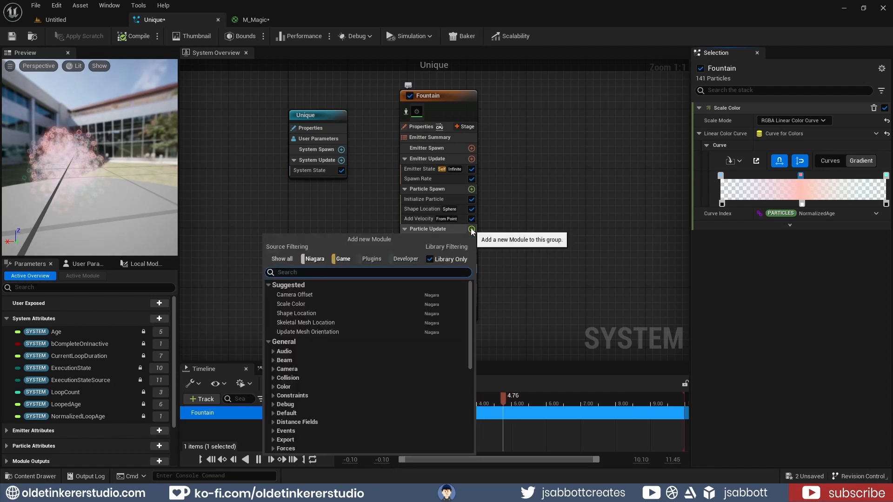
type("size")
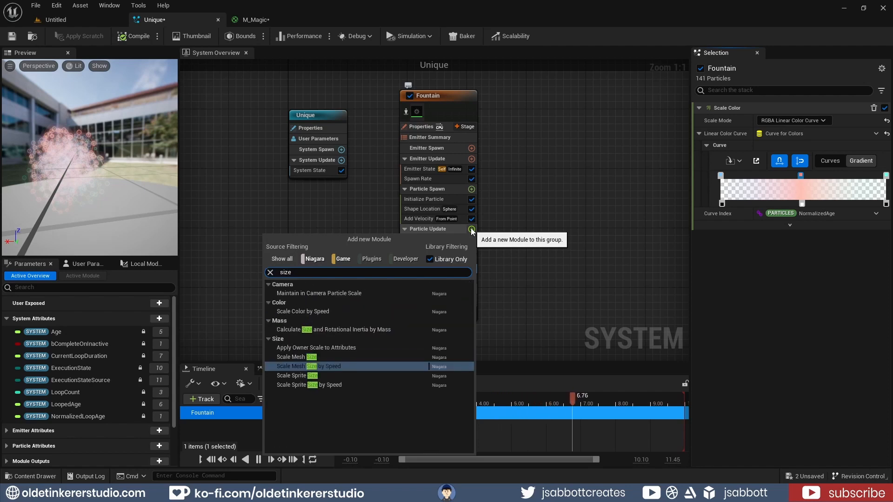
left_click(351, 377)
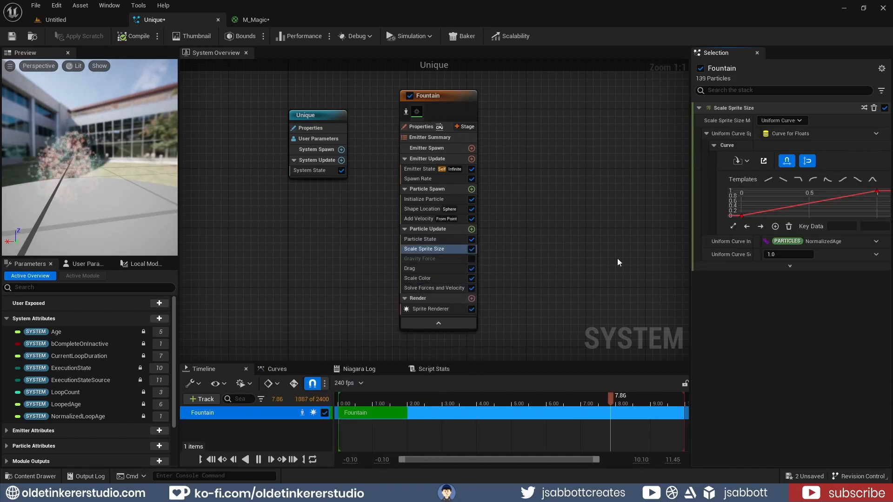
mouse_move(742, 217)
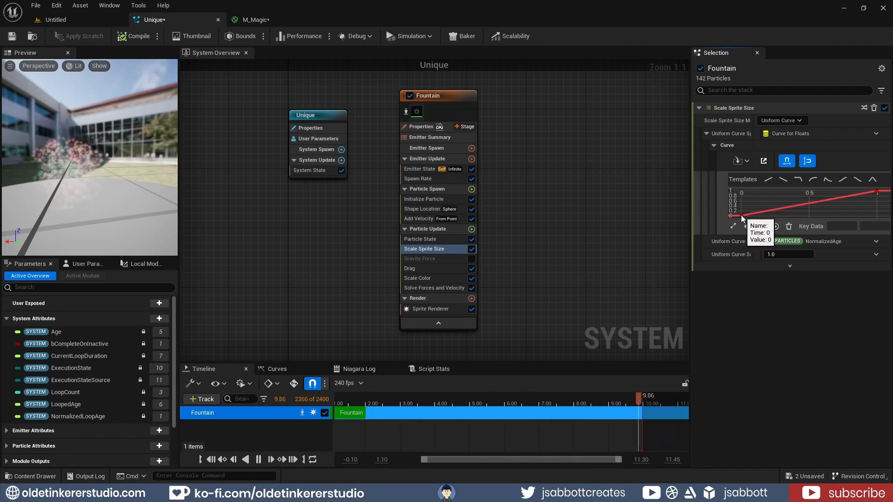
left_click_drag(742, 217, 742, 204)
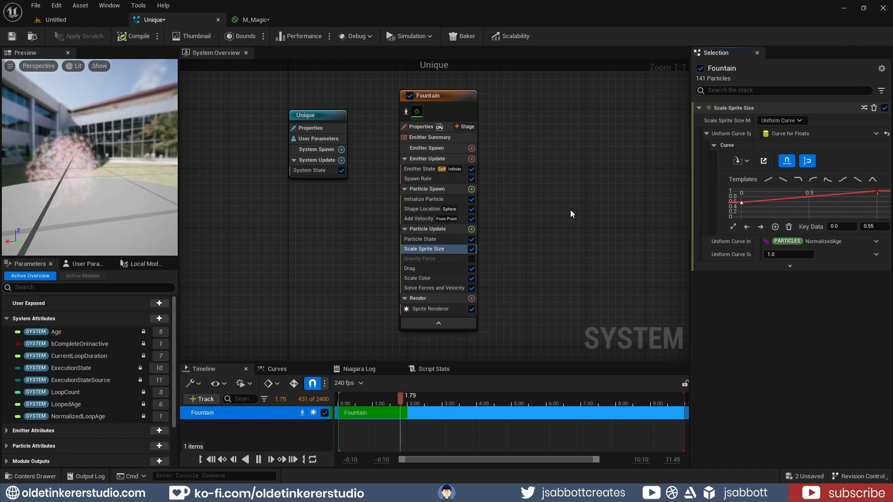